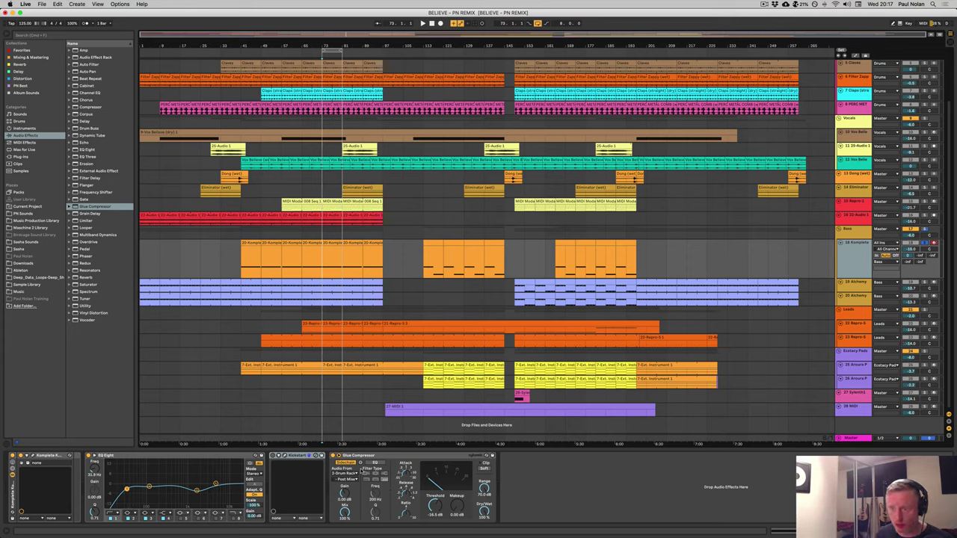
Try to freeze the 18 Komplete bass track that carries the Kickstart and Glue Compressor devices.
click(295, 462)
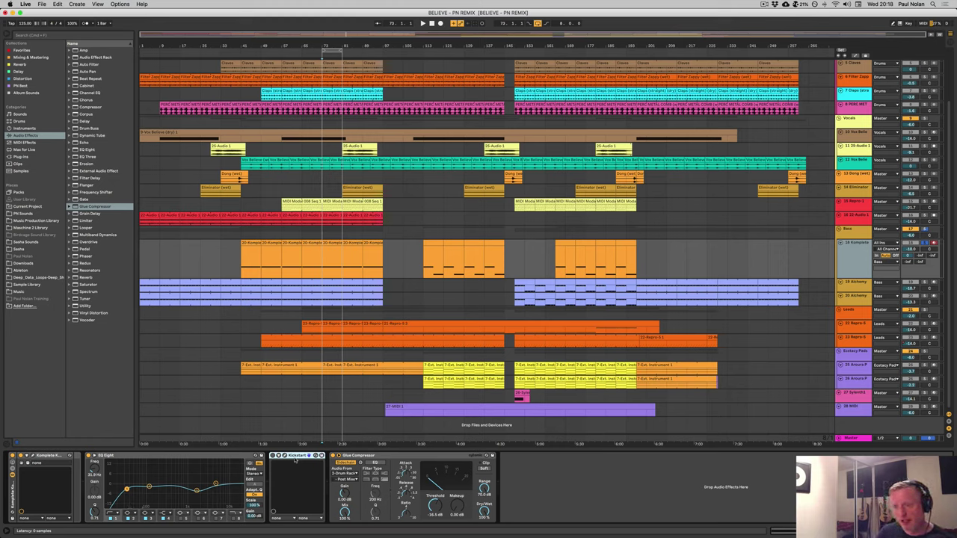
click(418, 456)
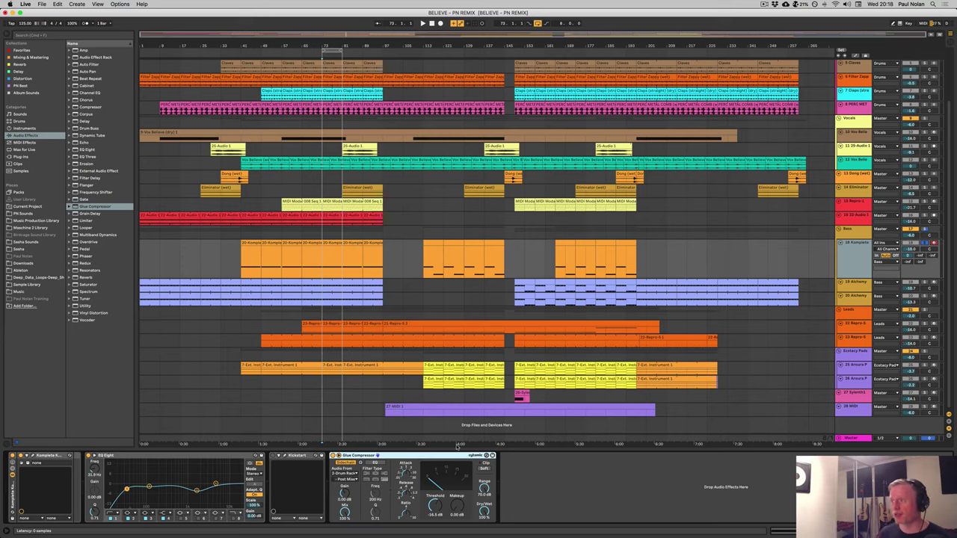
right_click(853, 258)
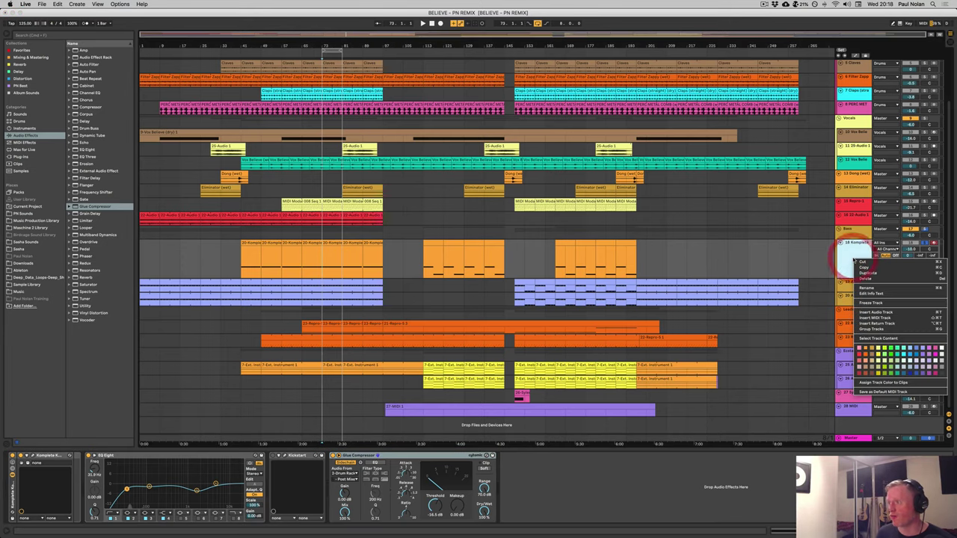
click(870, 303)
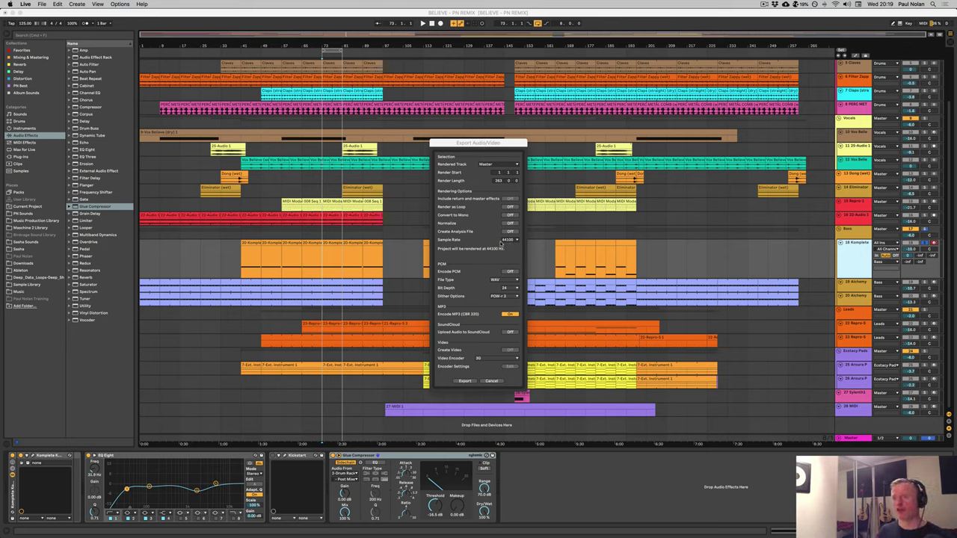
Try All Individual Tracks, Selected Tracks Only, 2-Drum Rack and 8-PERC METAL COMB (wet) as the export's rendered track.
click(490, 144)
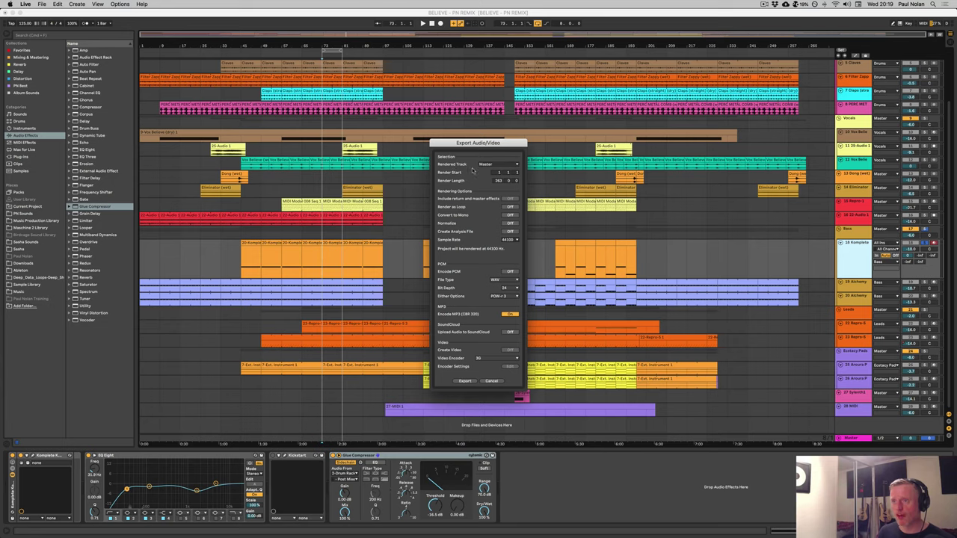
click(499, 172)
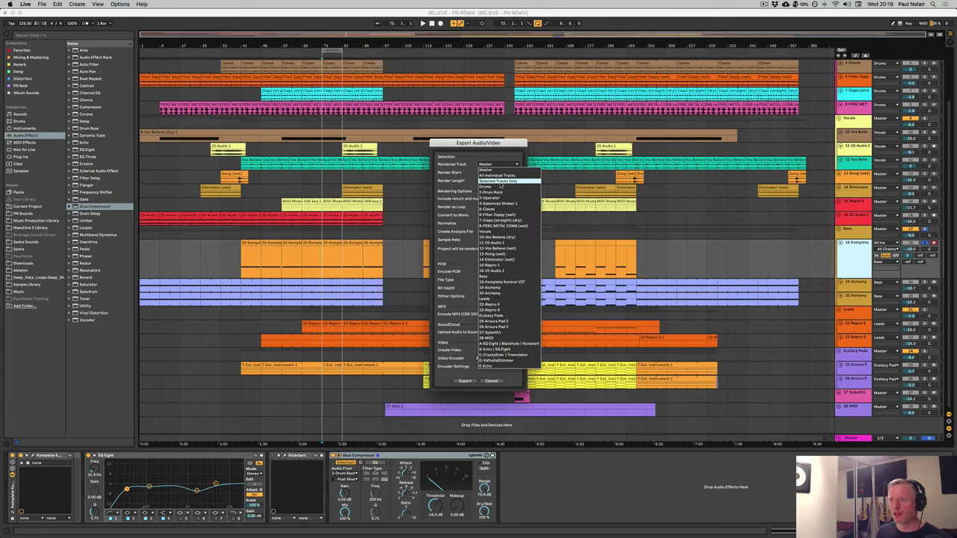
click(497, 175)
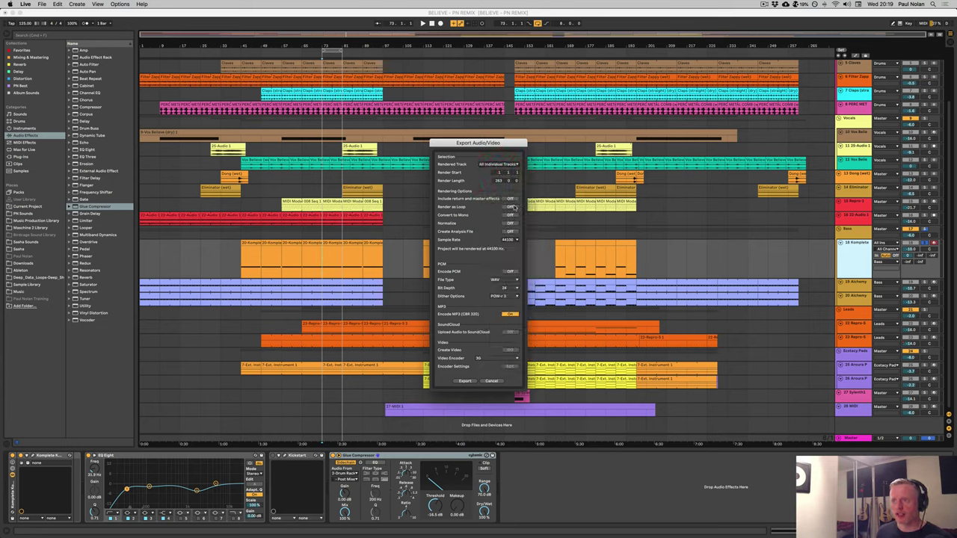
click(505, 165)
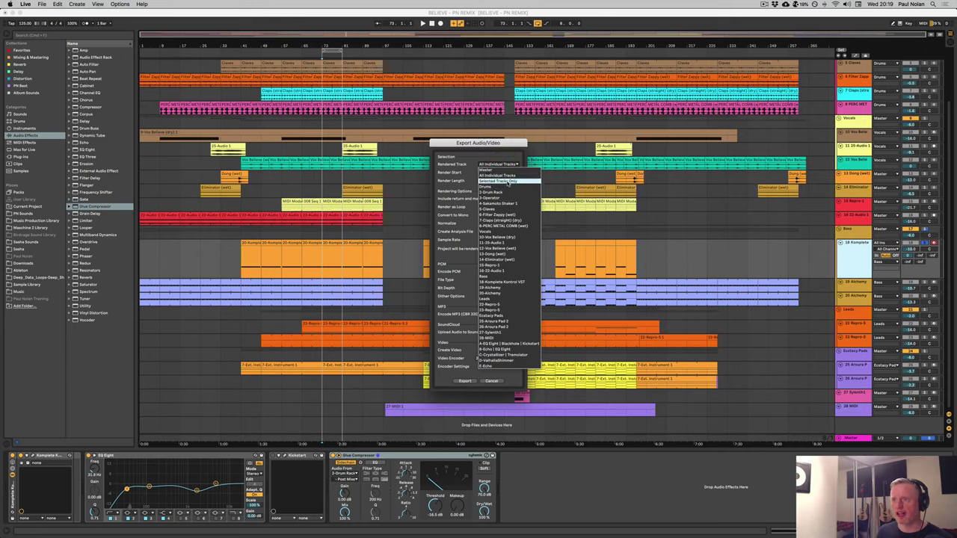
click(499, 181)
click(500, 165)
click(497, 192)
click(501, 165)
click(497, 226)
Set the export's rendered track to All Individual Tracks and switch on Include return and master effects.
click(501, 164)
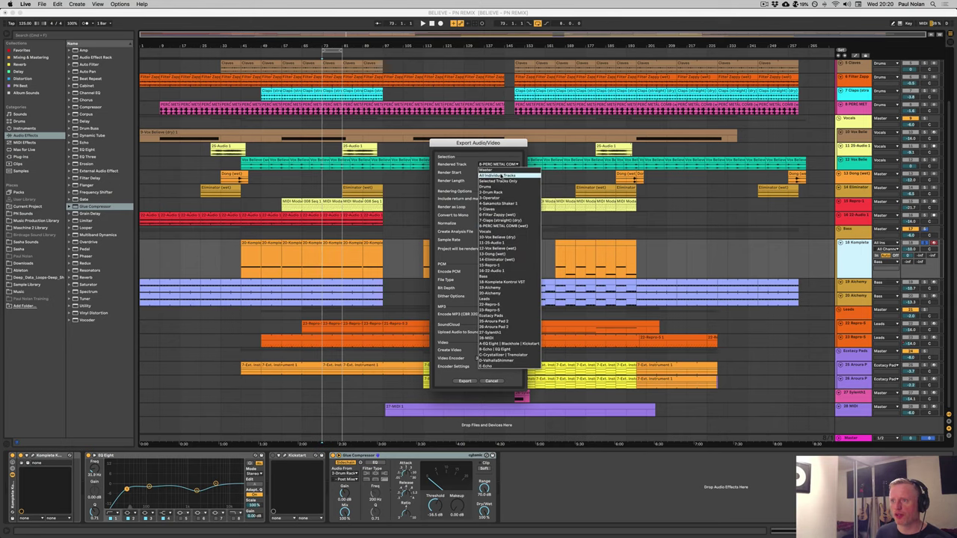
click(502, 174)
click(510, 200)
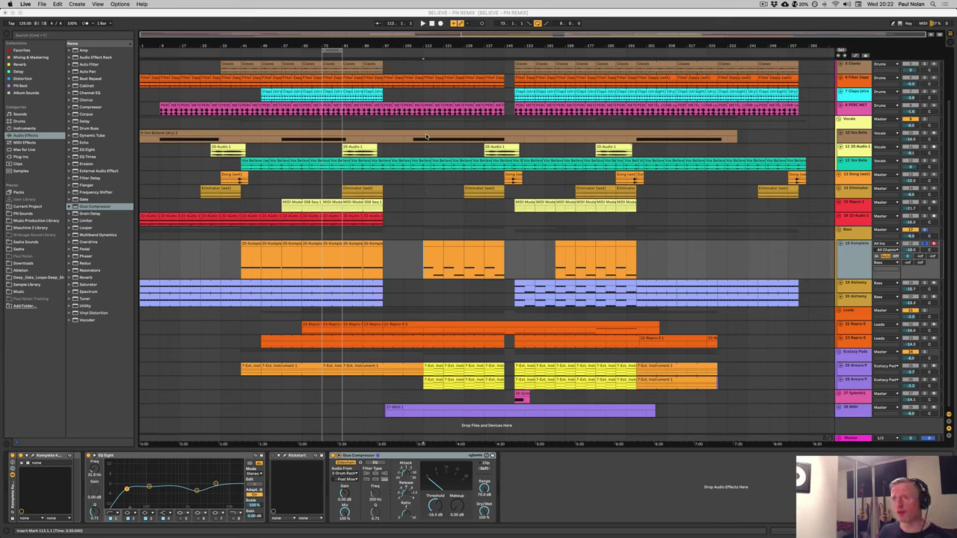
Enlarge the arrangement overview so it shows the song's coloured clips in full height.
drag(427, 39, 428, 76)
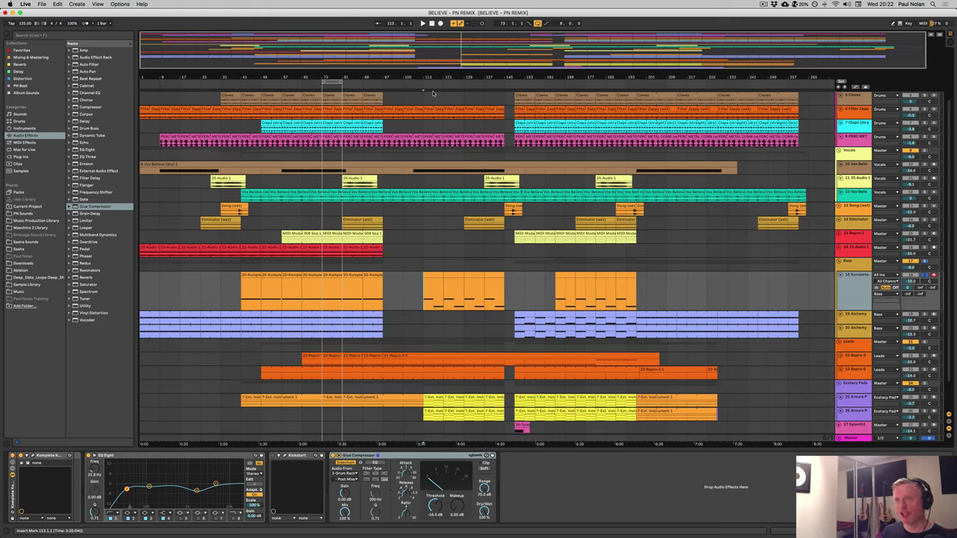
drag(444, 69, 448, 38)
click(448, 34)
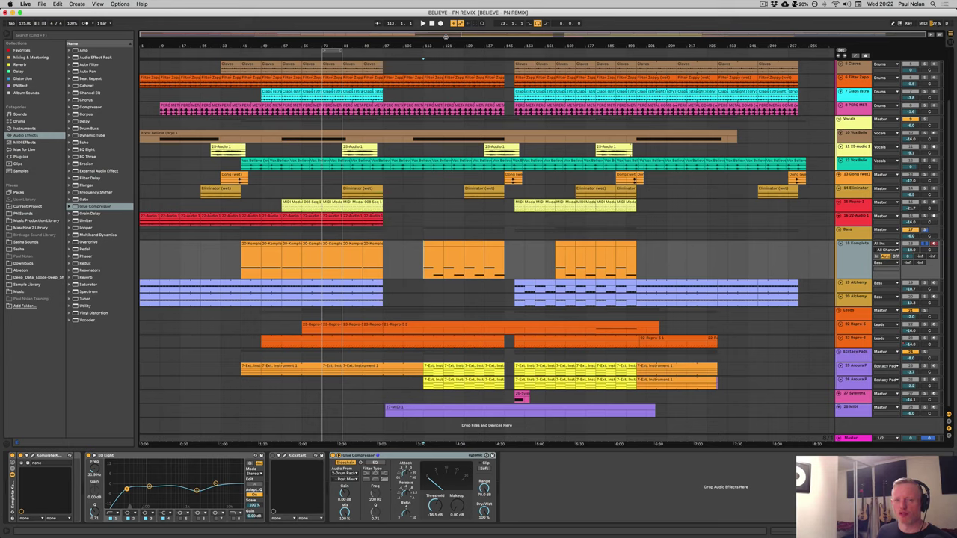
drag(446, 36, 448, 68)
click(448, 86)
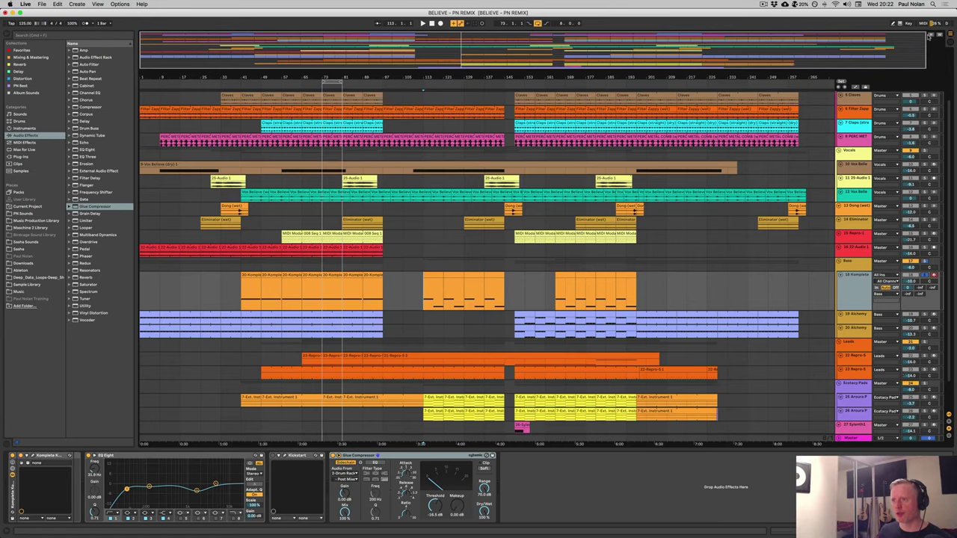
Zoom the arrangement in on the loop region from bar 73 to 81 and its surroundings.
drag(344, 76, 471, 99)
scroll(471, 99, down, 2)
scroll(524, 172, left, 4)
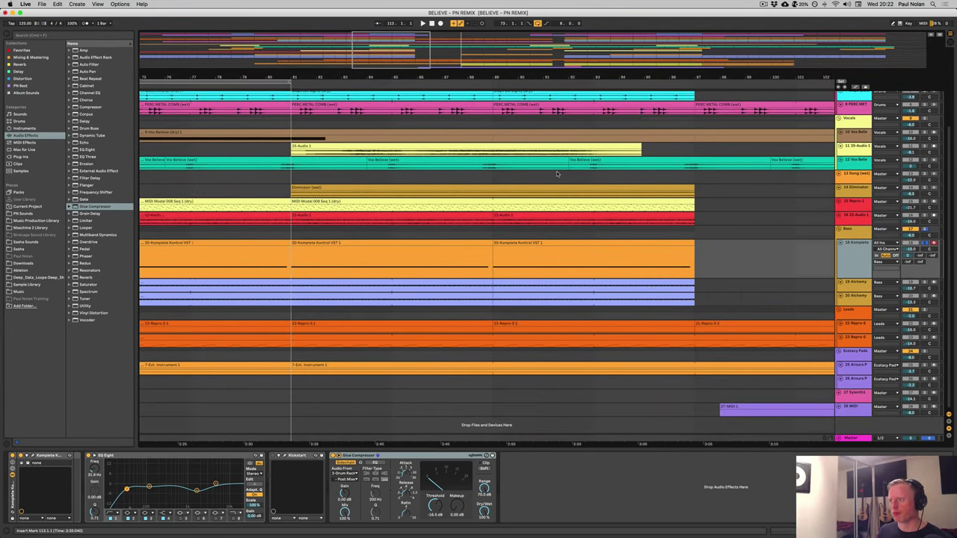
scroll(548, 172, left, 4)
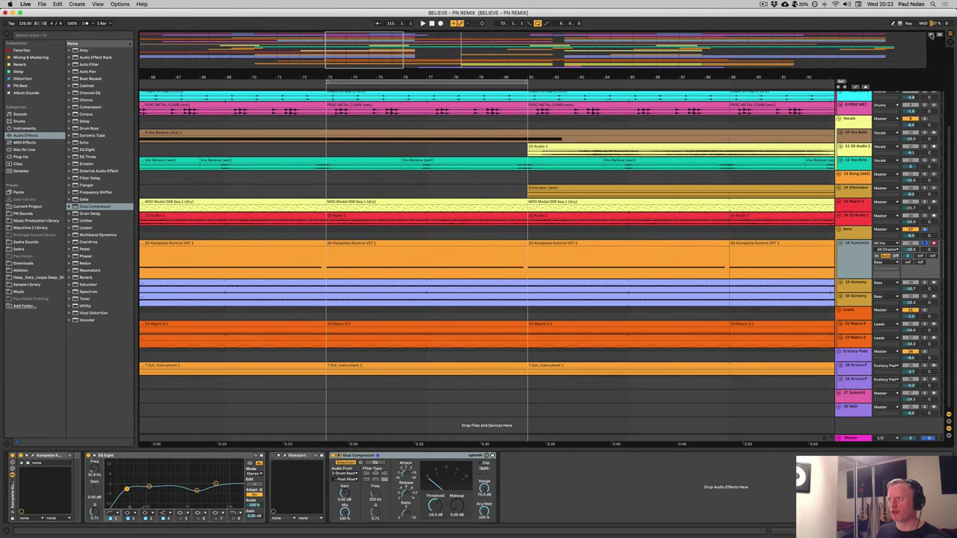
scroll(932, 35, up, 2)
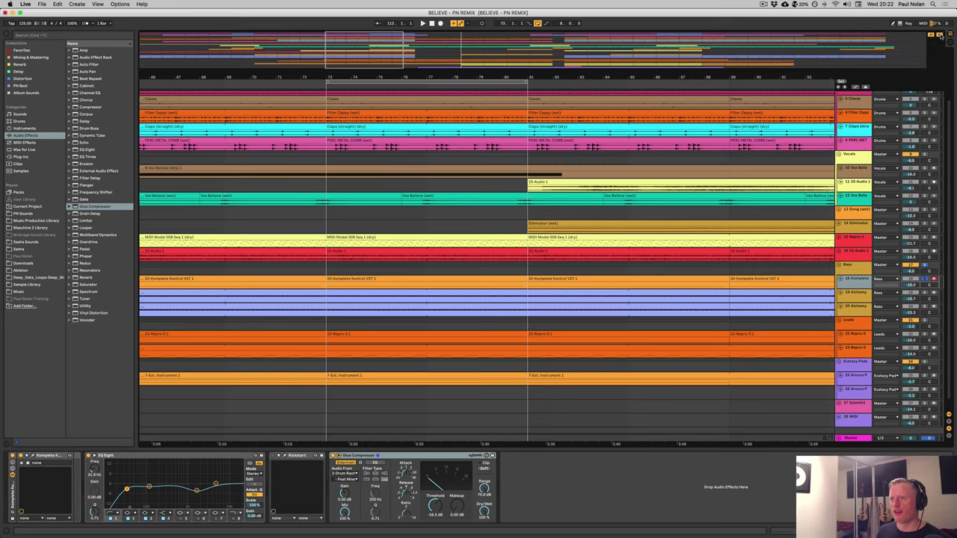
Toggle optimizing the arrangement's height and width, ending with both fitted to the window.
click(940, 36)
click(931, 36)
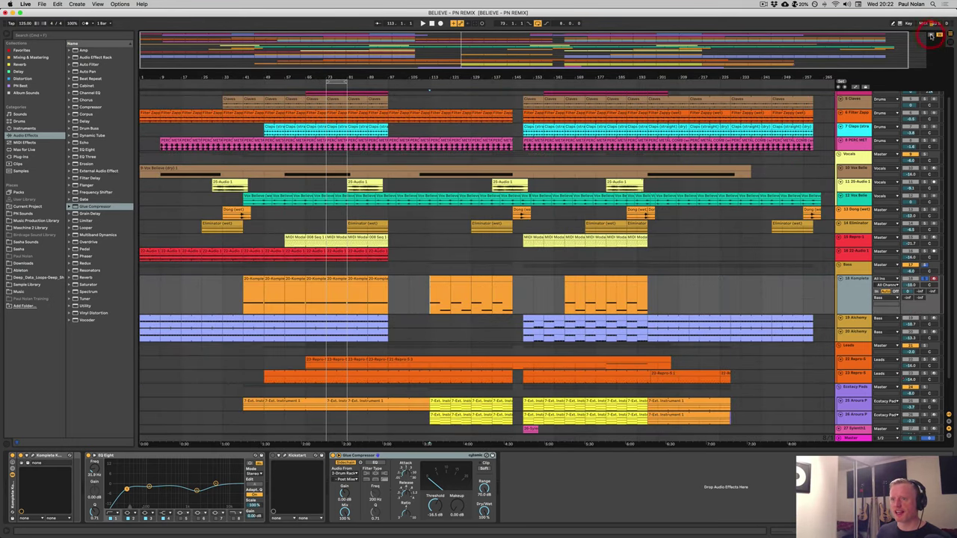
click(940, 36)
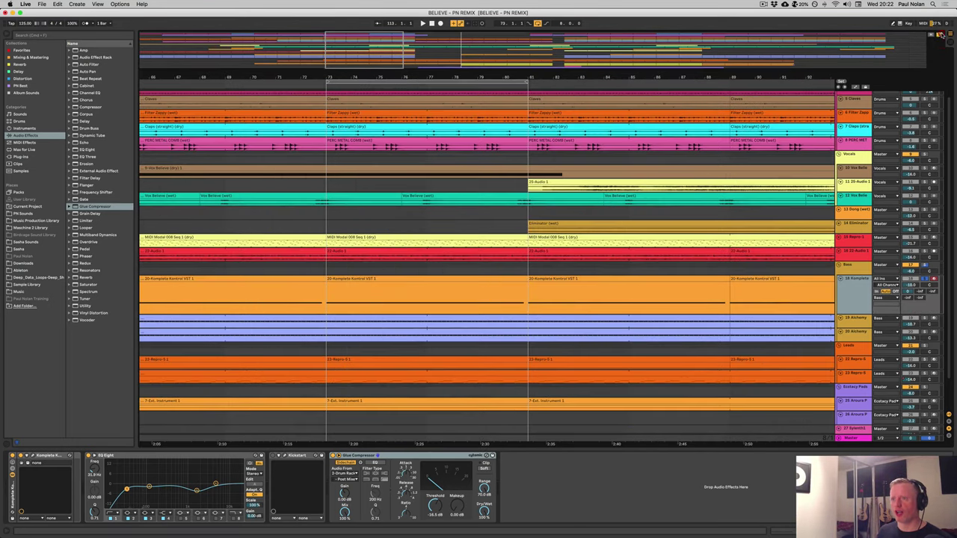
click(940, 36)
click(932, 36)
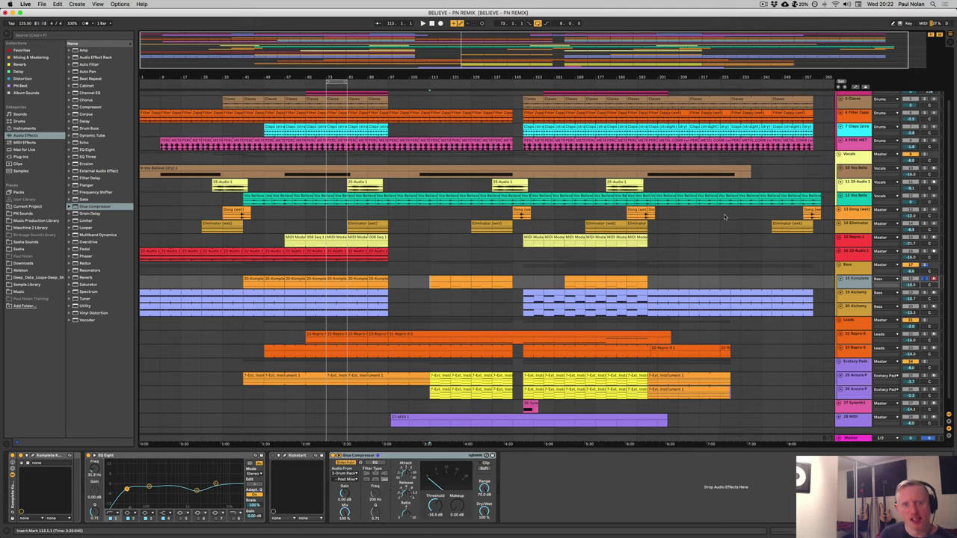
Switch the arrangement's height and width optimization off and on repeatedly, finishing on the full song view.
key(h)
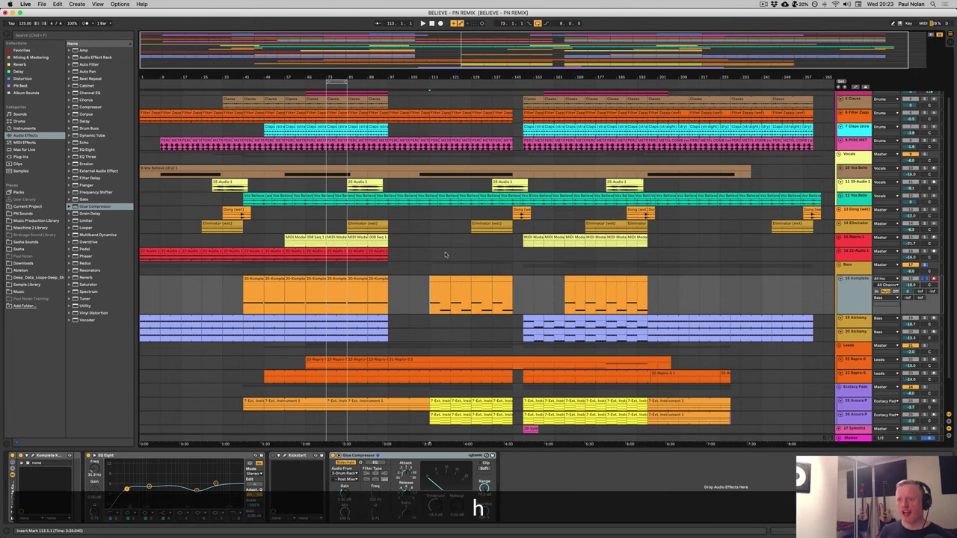
key(h)
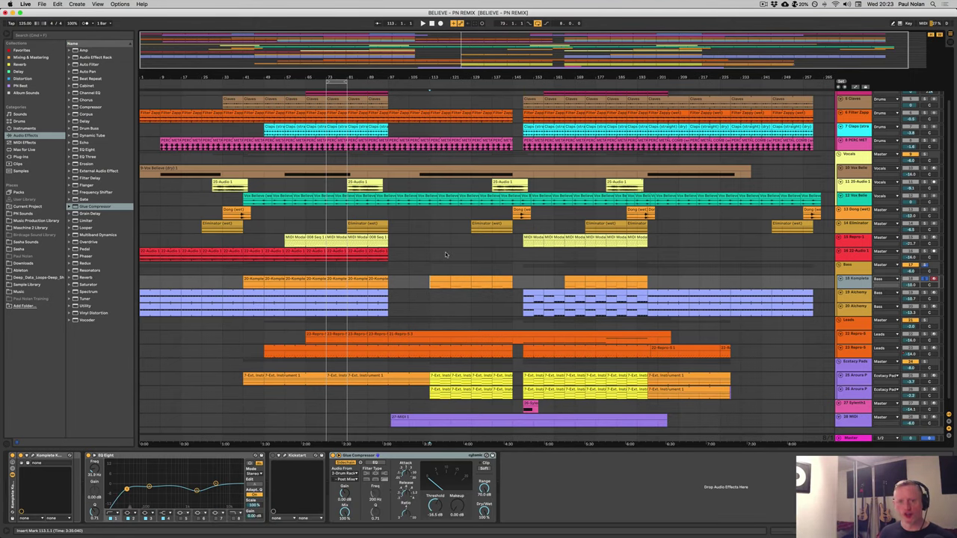
key(w)
key(w)
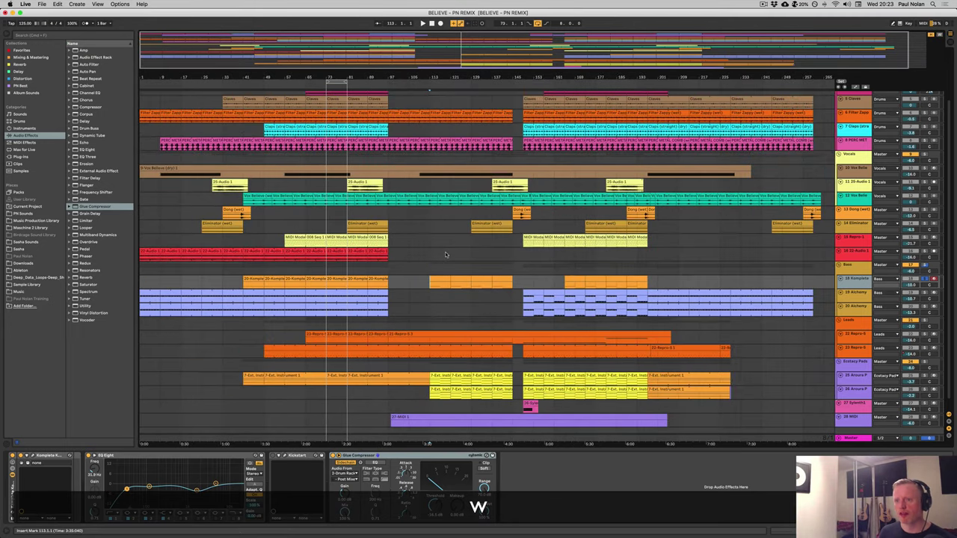
key(w)
key(w)
key(h)
key(h)
key(h)
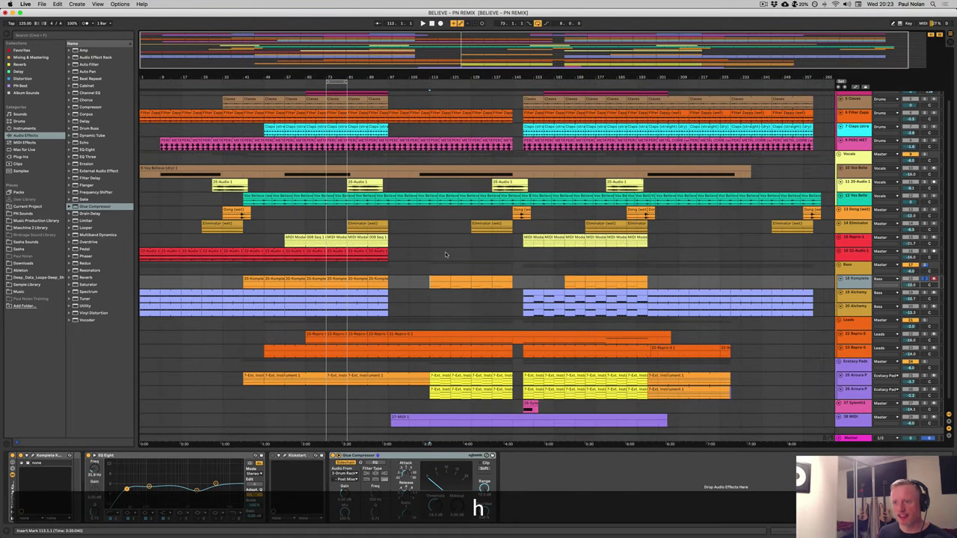
key(h)
key(w)
key(h)
key(w)
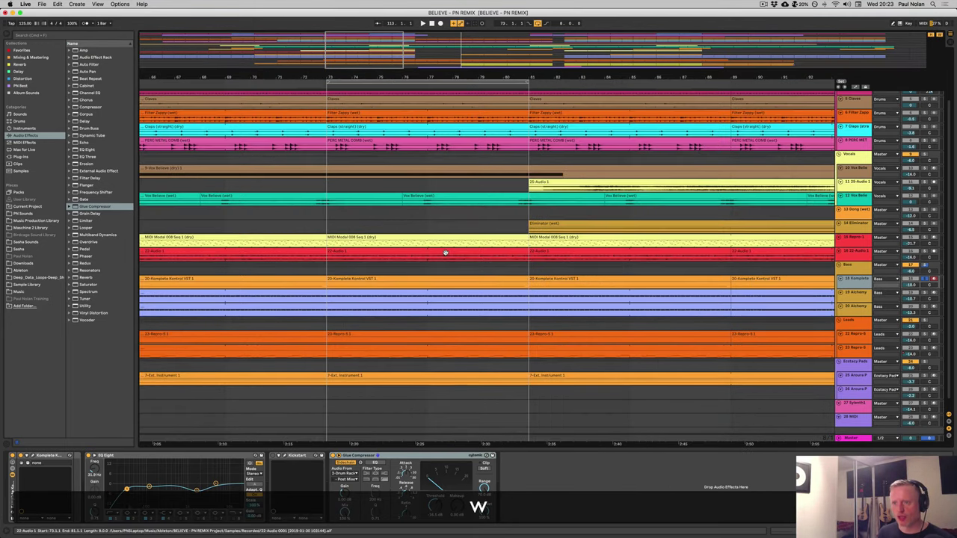
key(w)
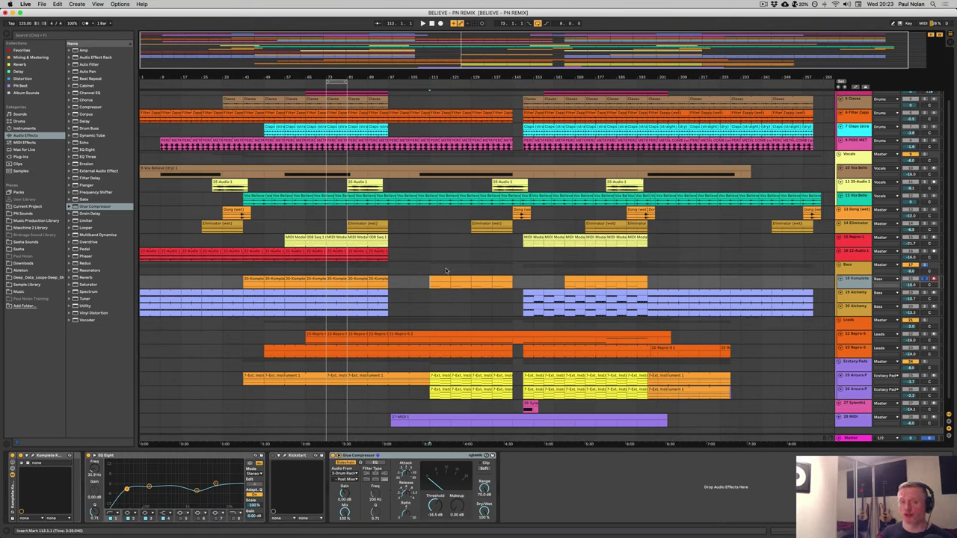
Select bars 113 to 129 on the 18 Komplete track, zoom to the selection and return to the full view, twice.
drag(430, 285, 466, 286)
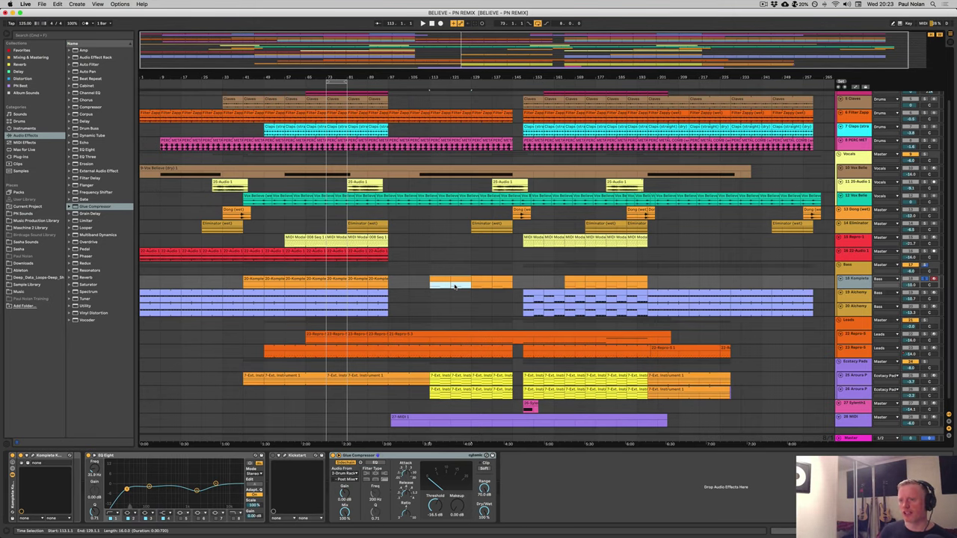
key(z)
scroll(477, 287, down, 3)
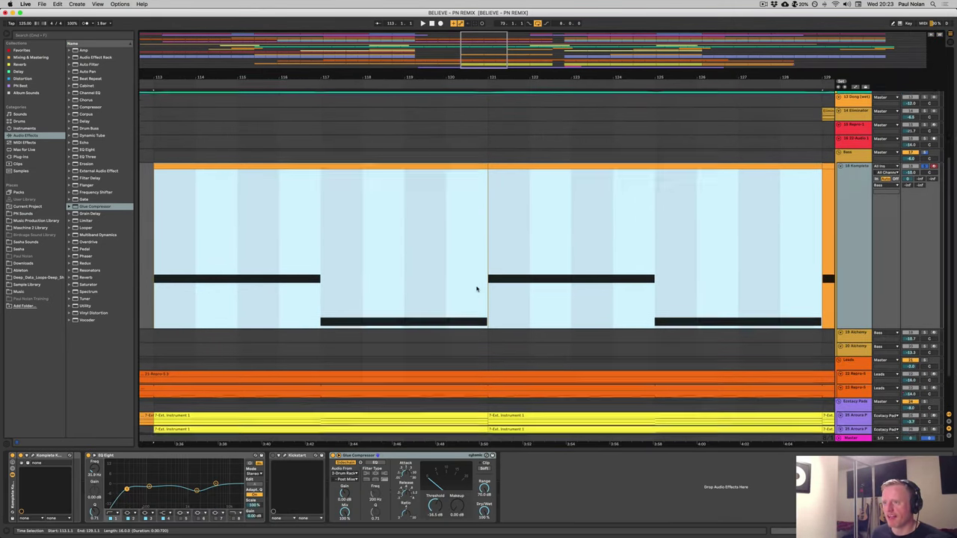
scroll(476, 288, down, 1)
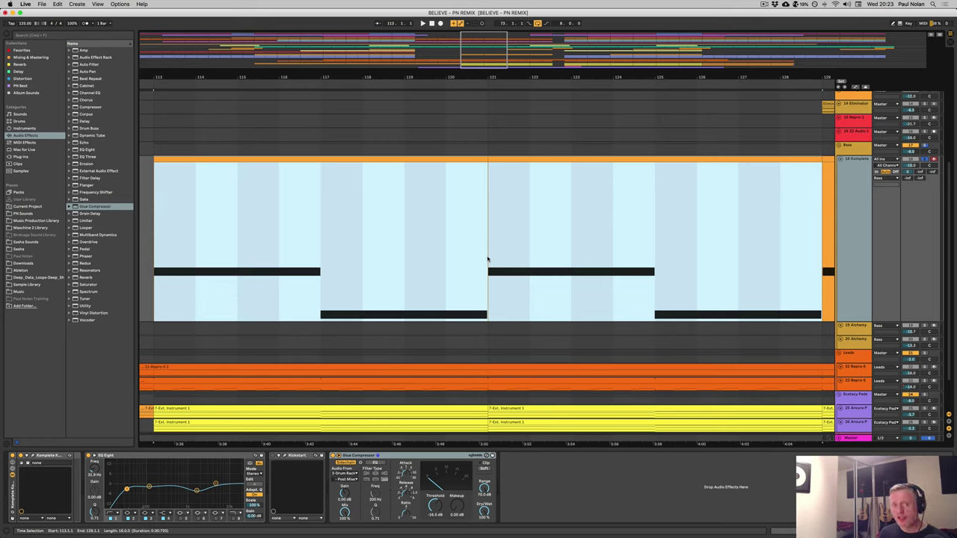
key(x)
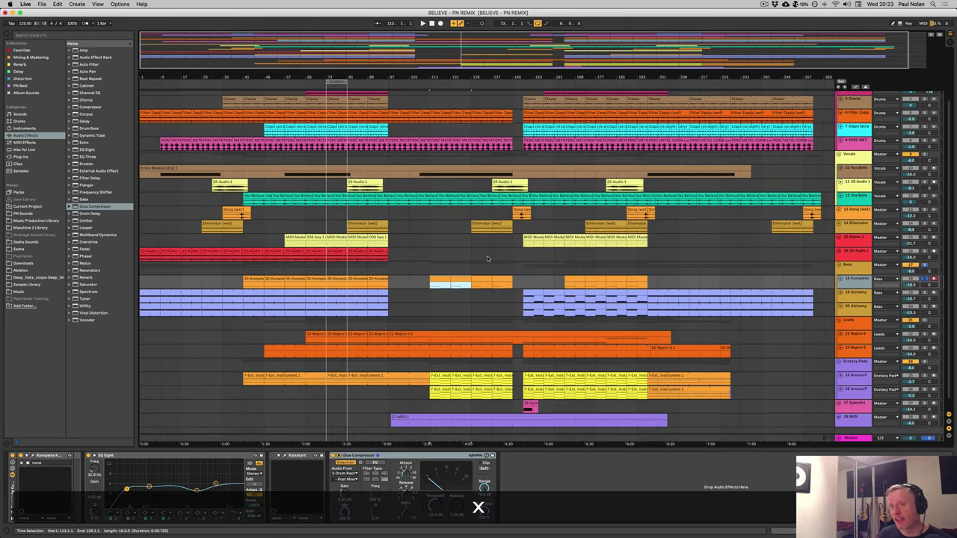
key(z)
key(x)
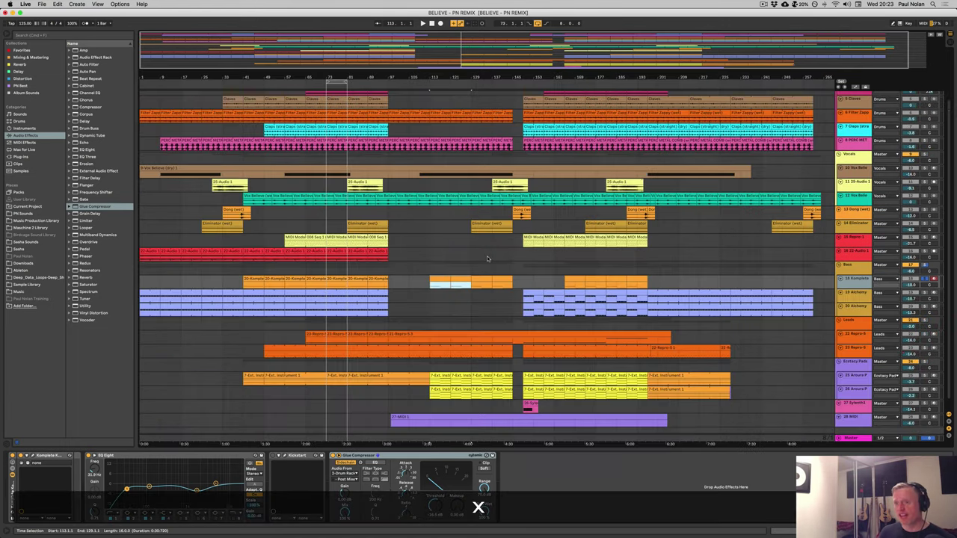
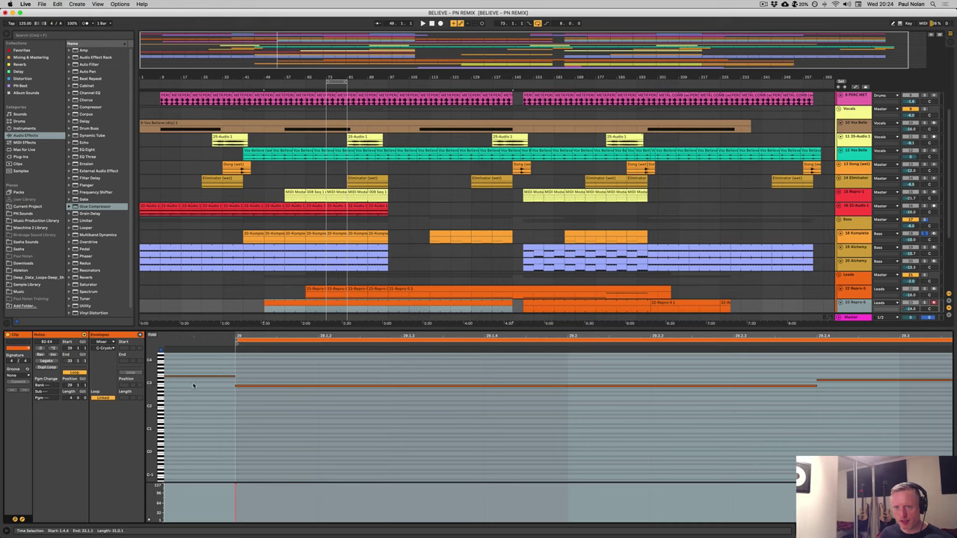
Select all notes in the MIDI clip on track 23 and fit them to the note editor's height and width.
key(super+a)
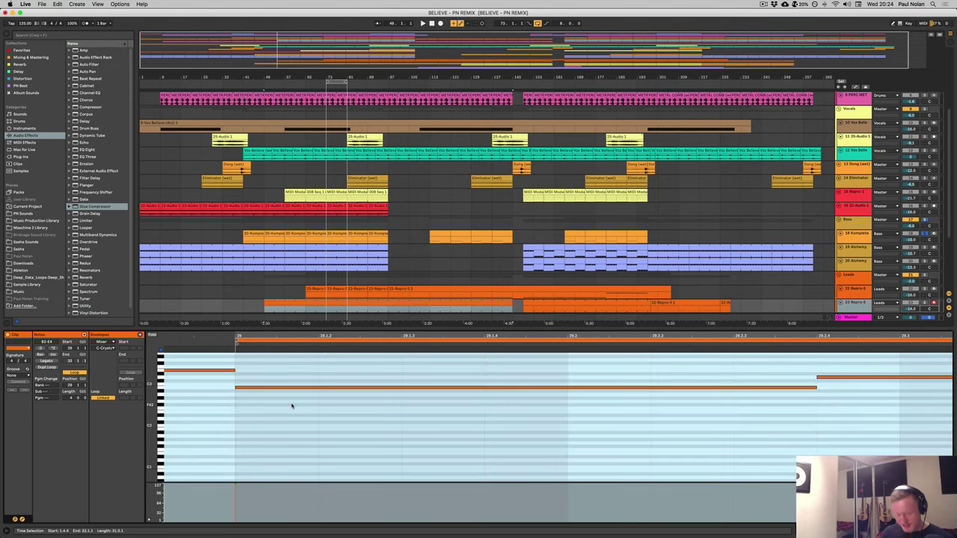
key(h)
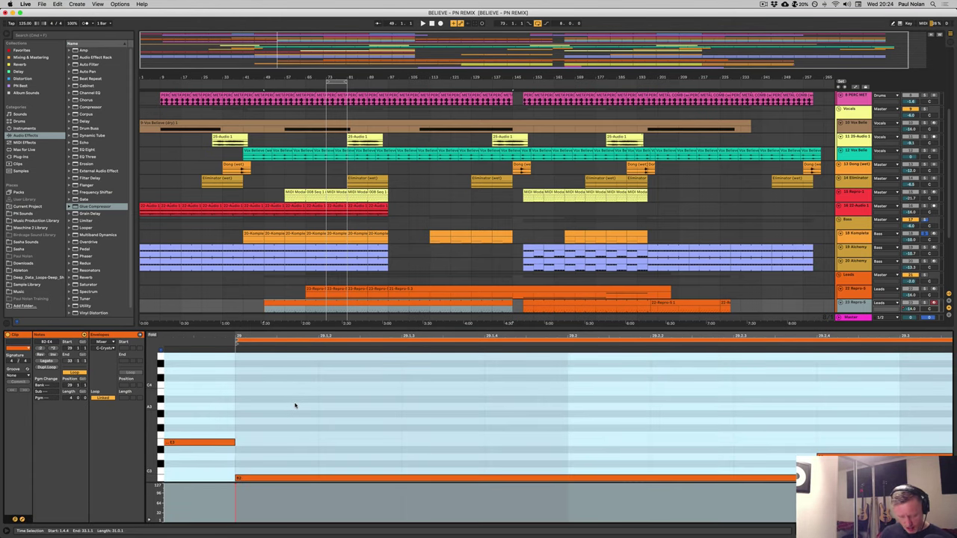
key(w)
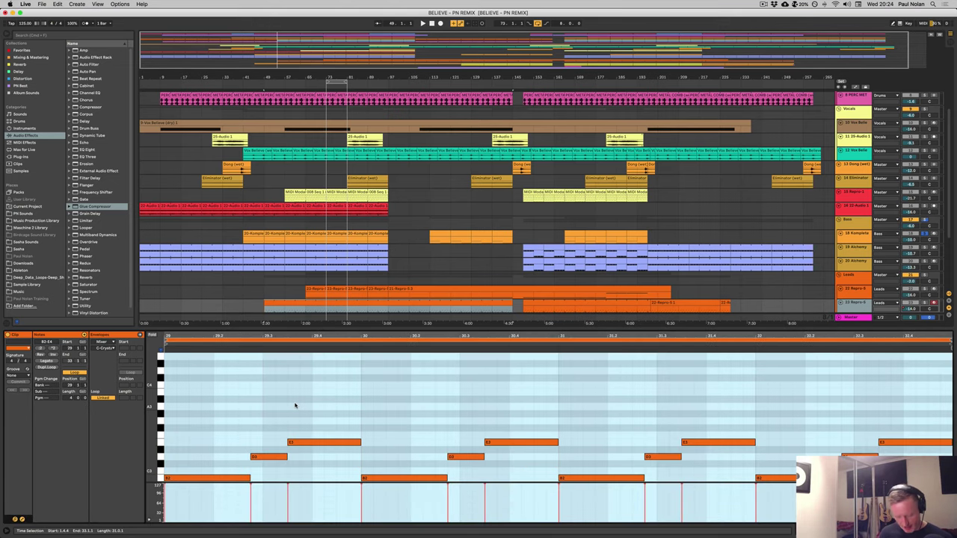
key(w)
key(h)
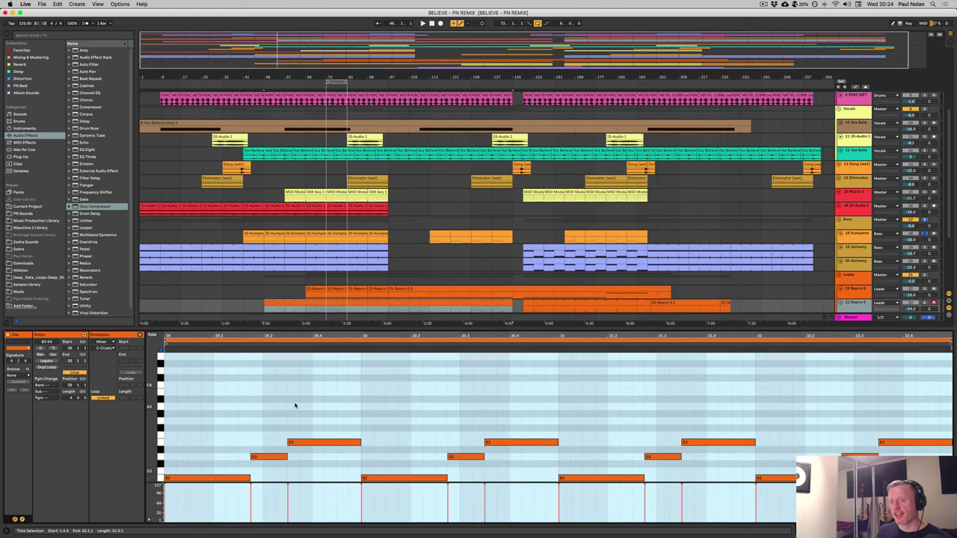
Collapse and expand all arrangement tracks at once several times, finishing with every track expanded.
scroll(297, 381, down, 1)
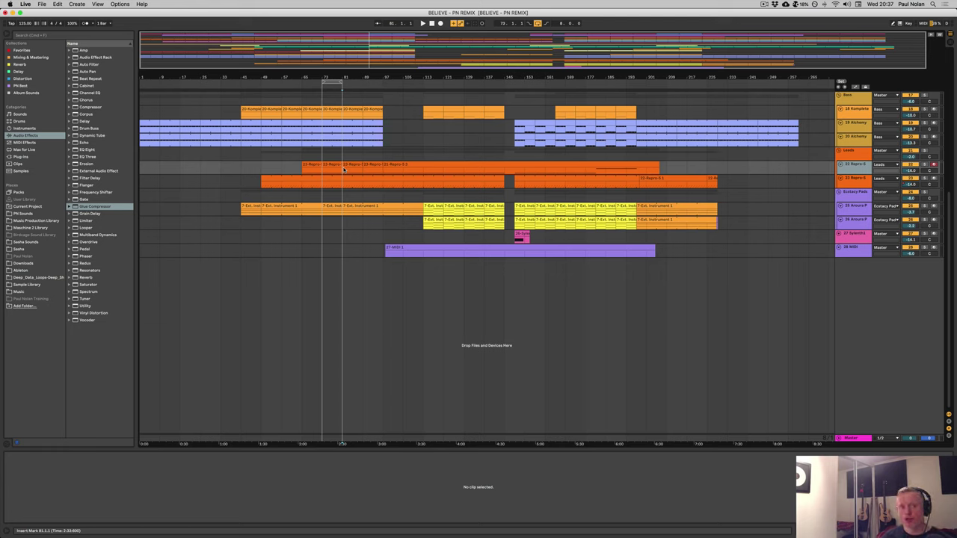
key(alt)
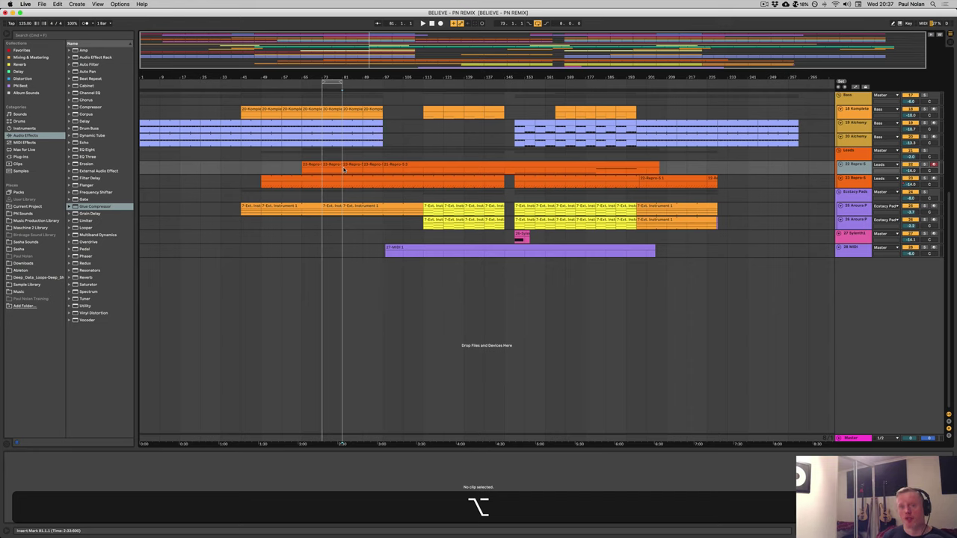
key(alt+u)
key(alt+u)
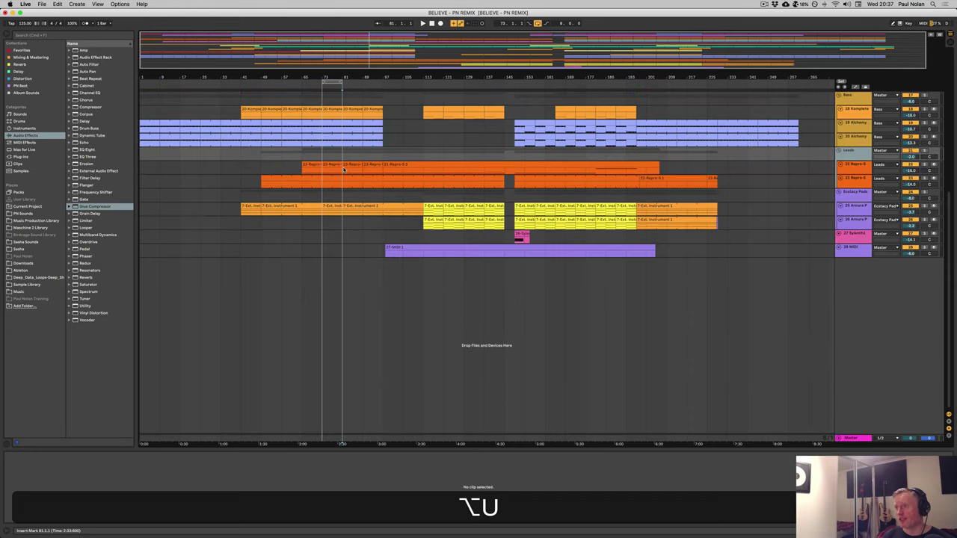
key(alt+u)
key(alt+u)
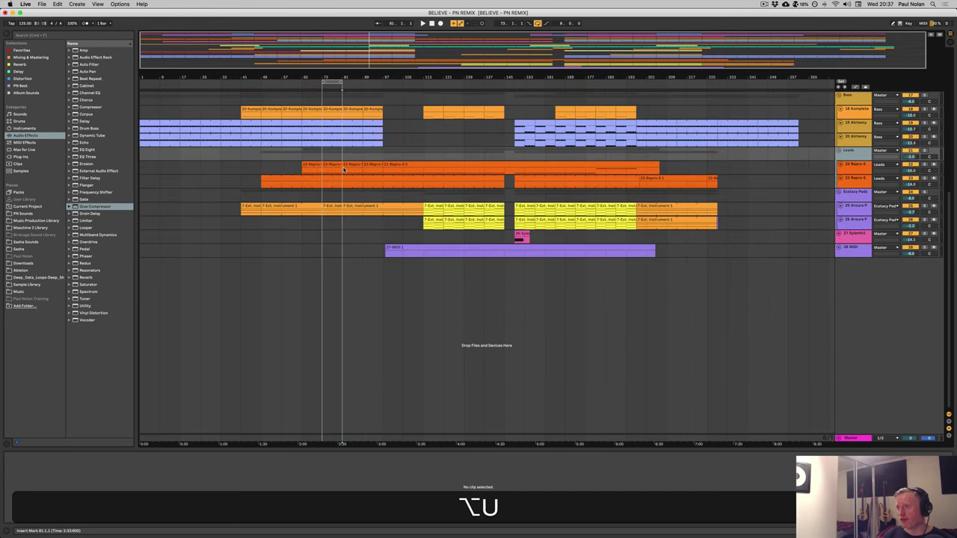
key(alt+u)
key(alt+u)
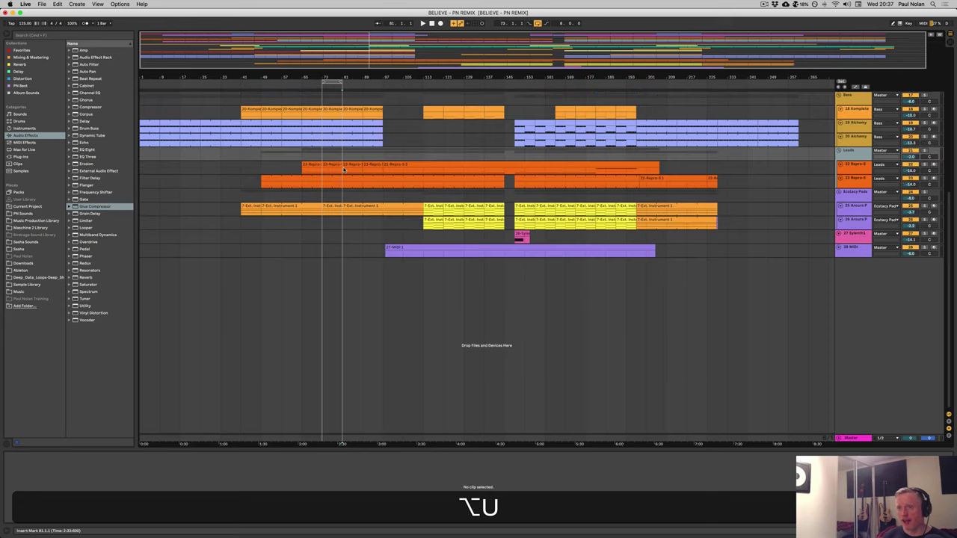
key(alt+u)
key(alt+u)
key(alt+u)
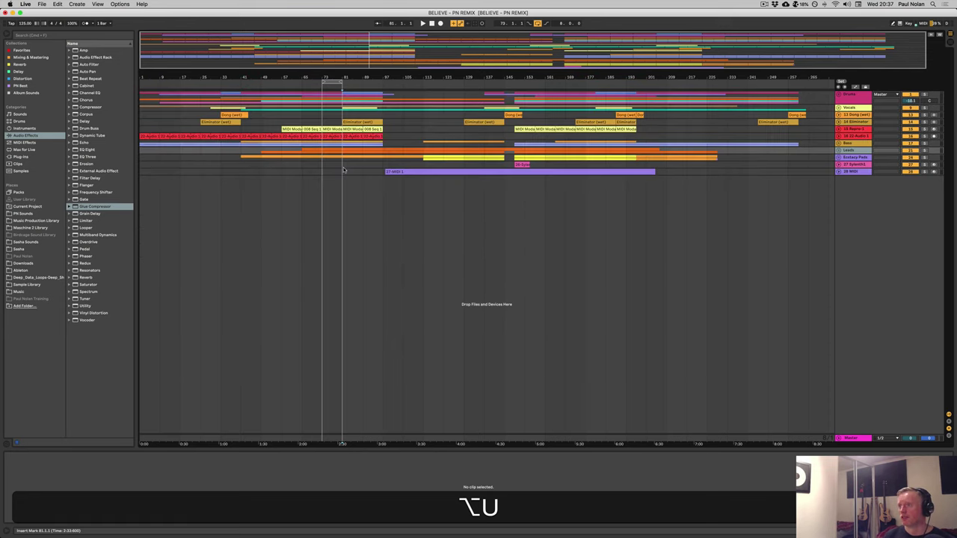
key(alt+u)
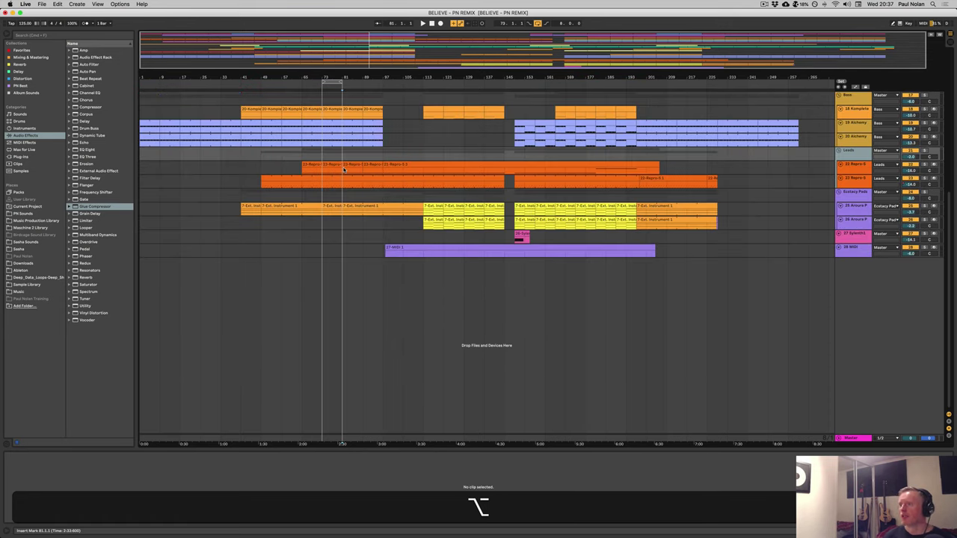
key(alt+u)
key(alt+u)
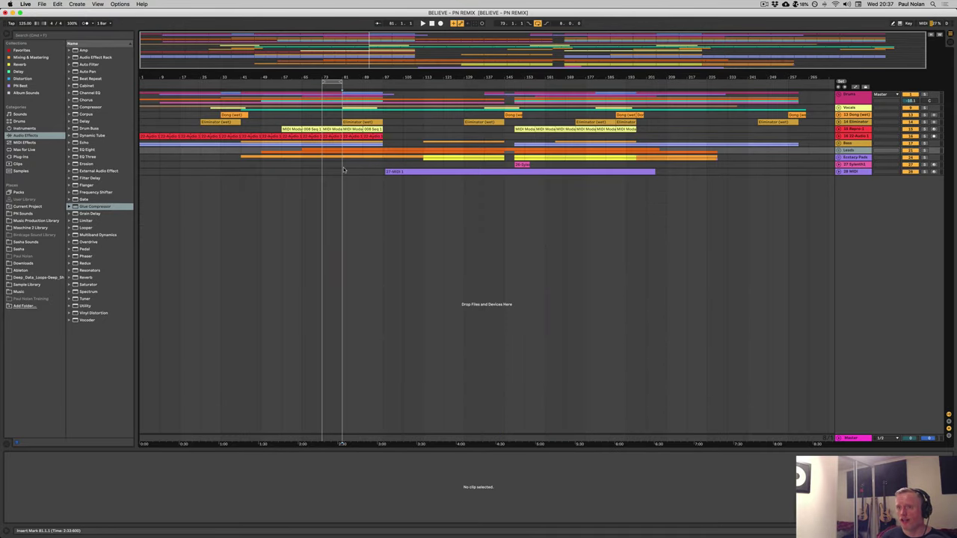
key(alt+u)
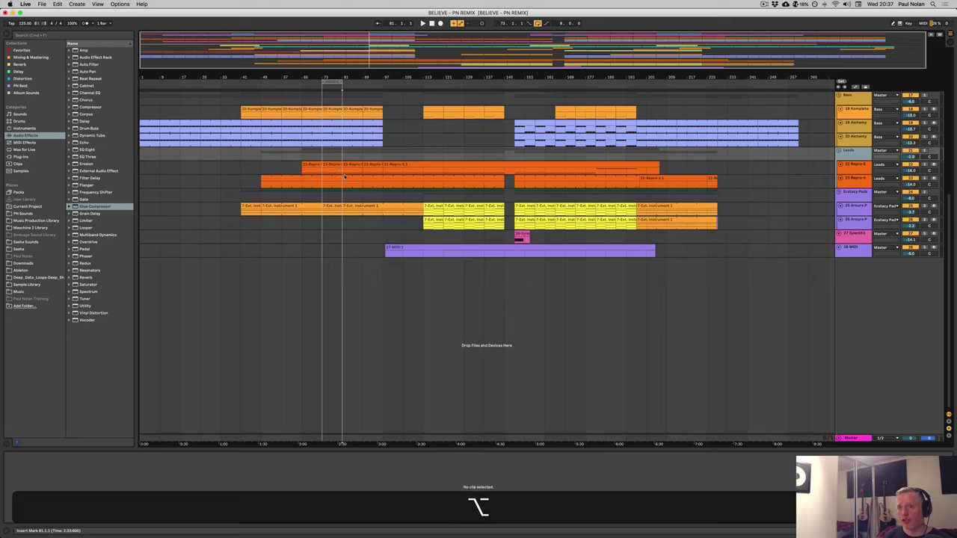
Increase and decrease the height of the 23 Repro-5 track several times, finishing at its compact height.
click(341, 182)
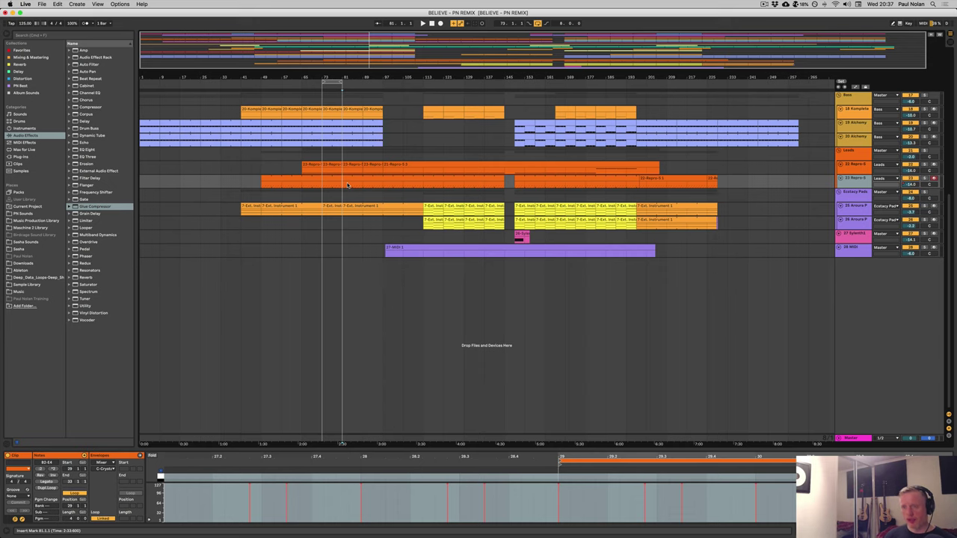
key(alt+plus)
key(alt+plus)
key(alt+plus)
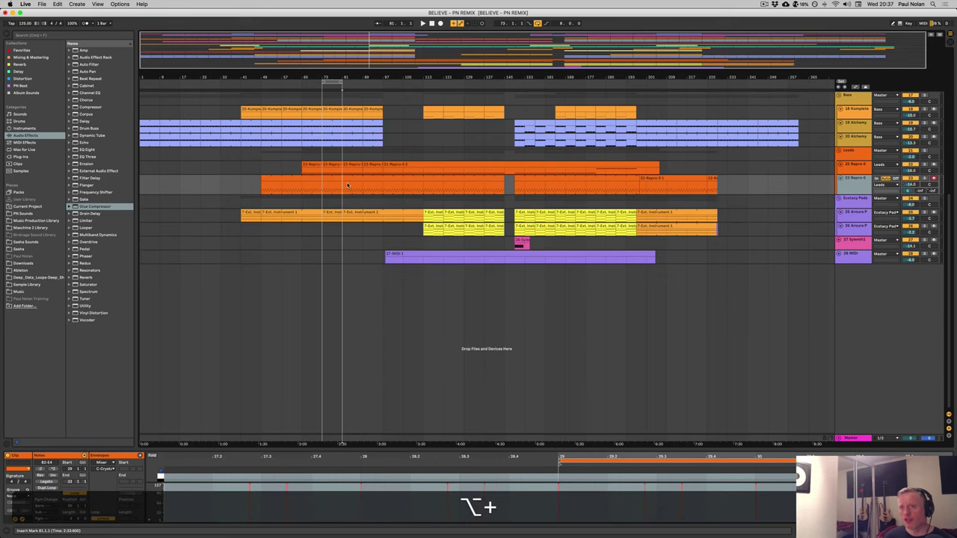
key(alt+minus)
key(alt+minus)
key(alt+minus)
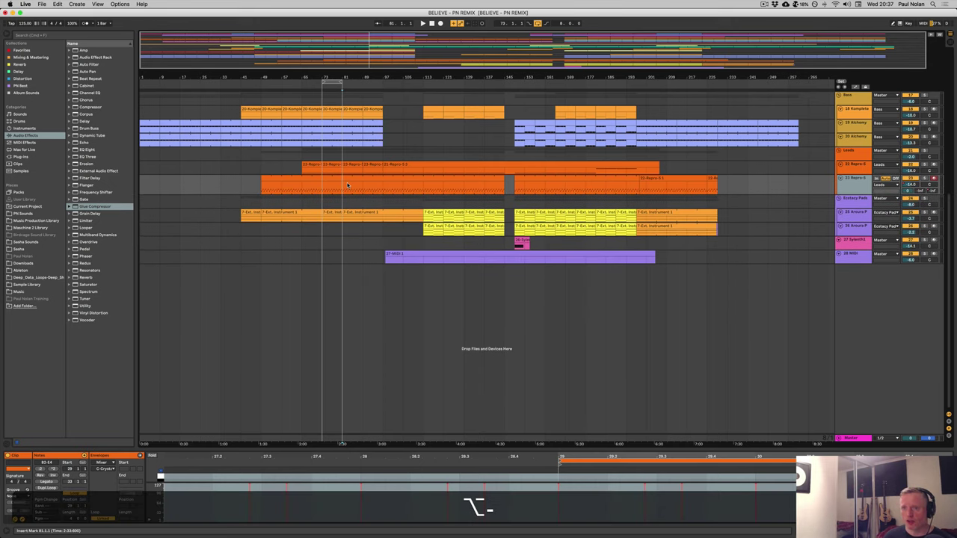
key(alt+plus)
key(alt+plus)
key(alt+minus)
key(alt+minus)
key(alt+minus)
key(alt+minus)
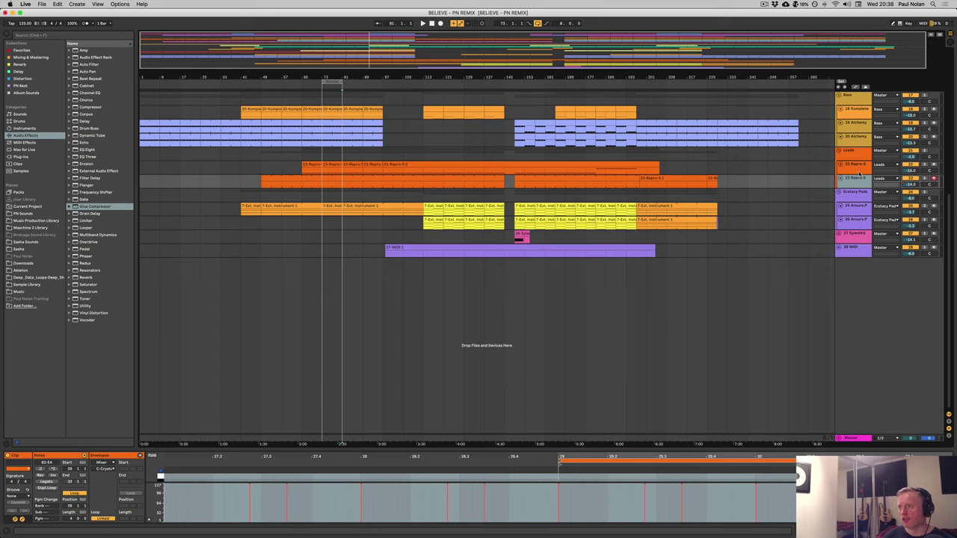
Select tracks 22 and 23 Repro-5 together and repeatedly increase and decrease their heights.
click(855, 171)
shift+click(855, 175)
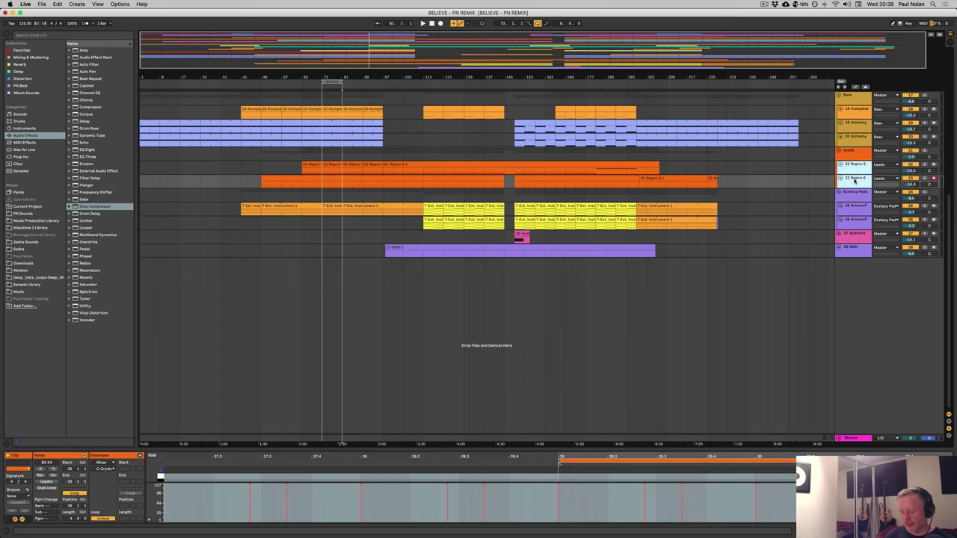
key(alt+plus)
key(alt+plus)
key(alt+minus)
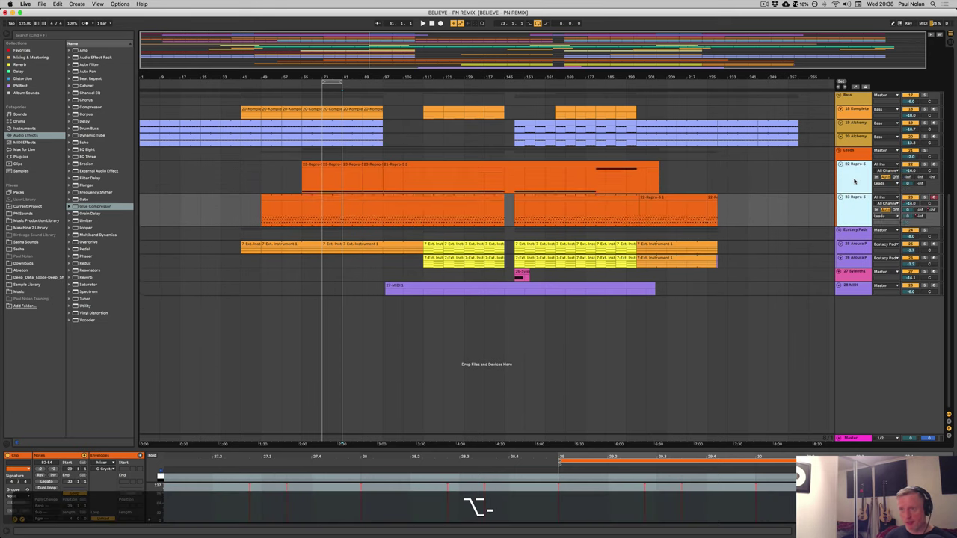
key(alt+plus)
key(alt+plus)
key(alt+minus)
key(alt+minus)
key(alt+minus)
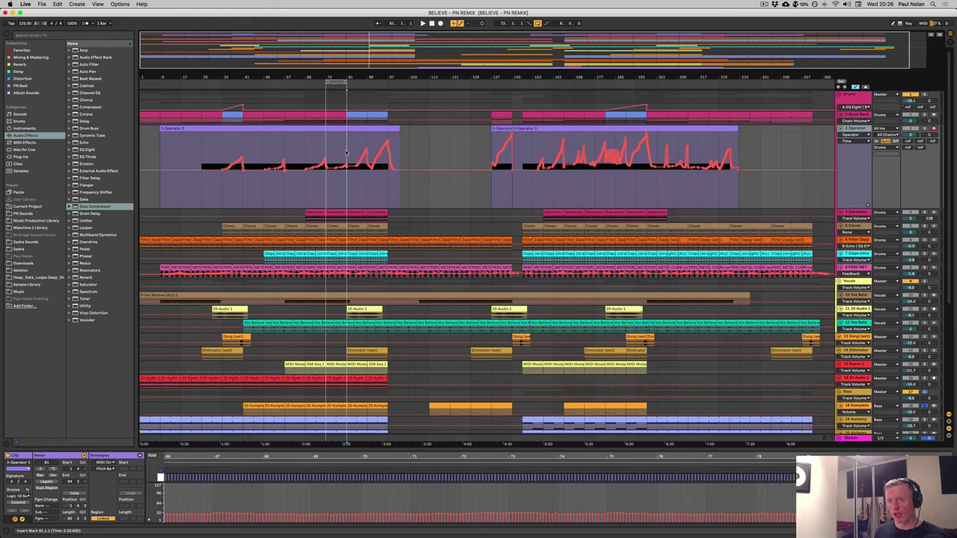
Select bars 81 to 97 on the 3 Operator track, zoom to that automation and step the zoom back.
drag(347, 151, 395, 151)
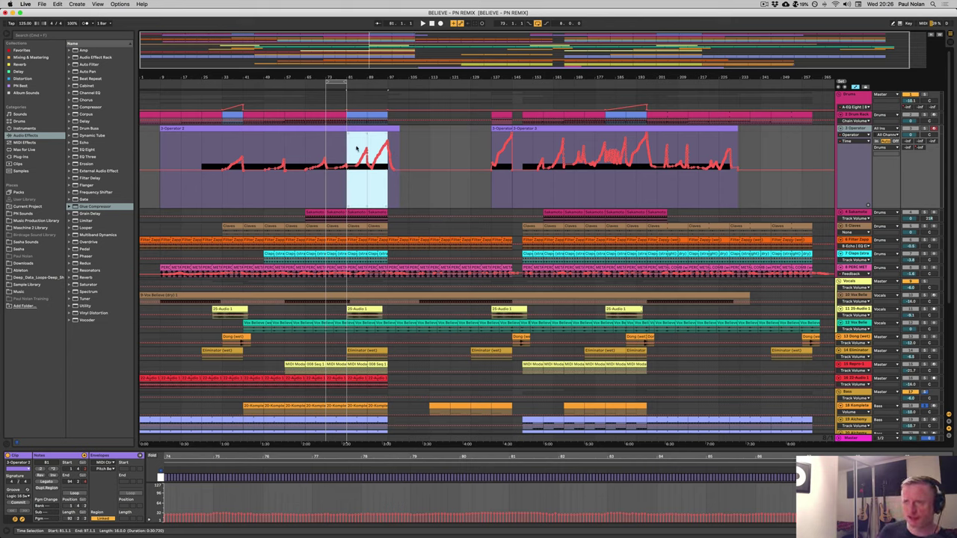
key(z)
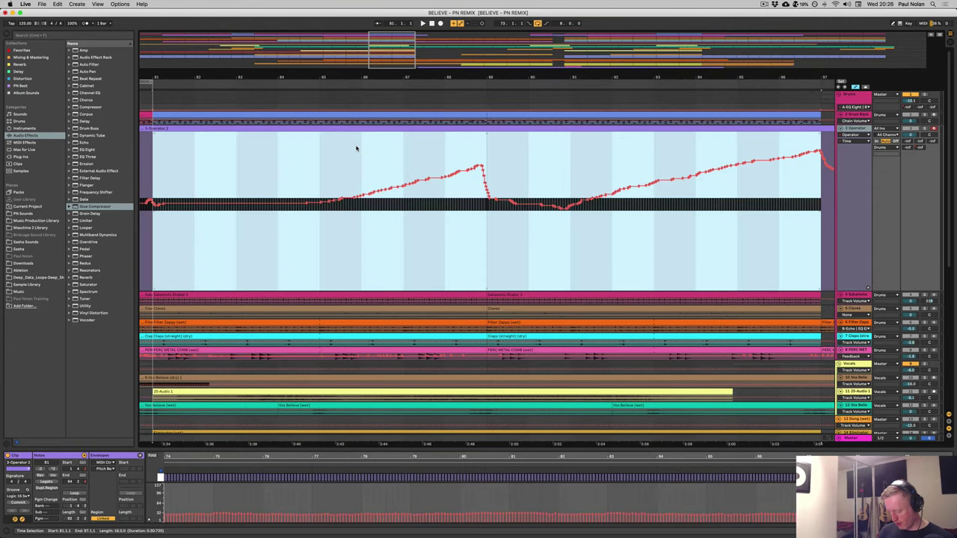
key(x)
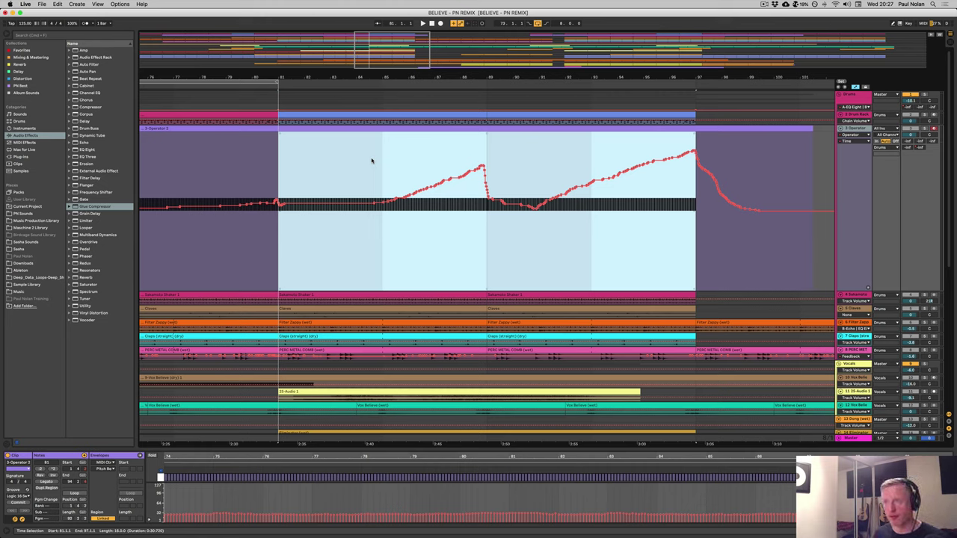
Set the 3 Operator automation value near bar 83 to 25 % and undo the edit.
right_click(364, 209)
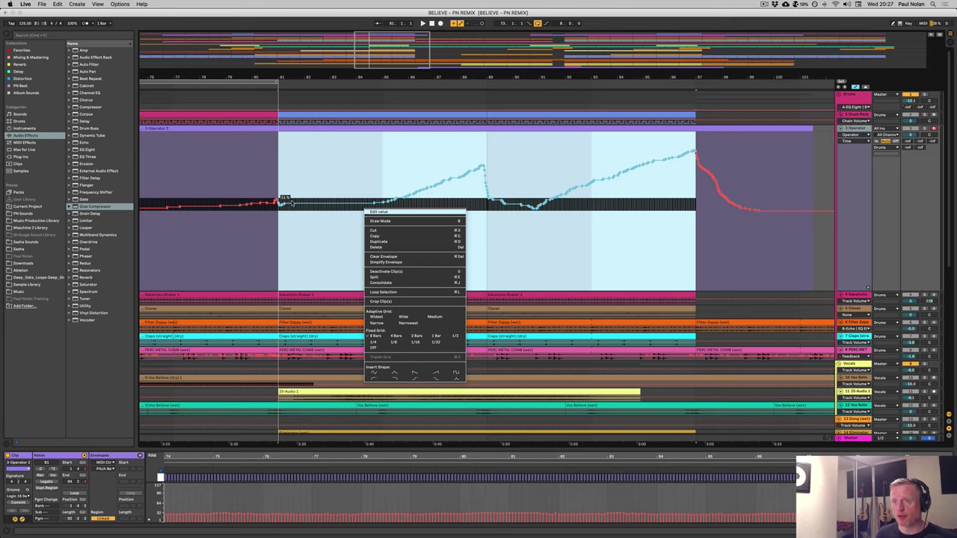
click(287, 205)
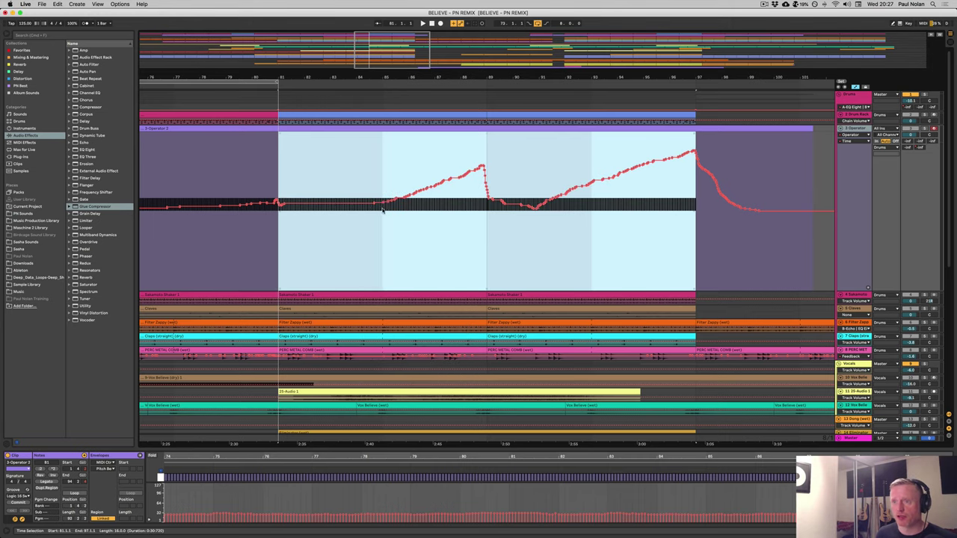
click(330, 208)
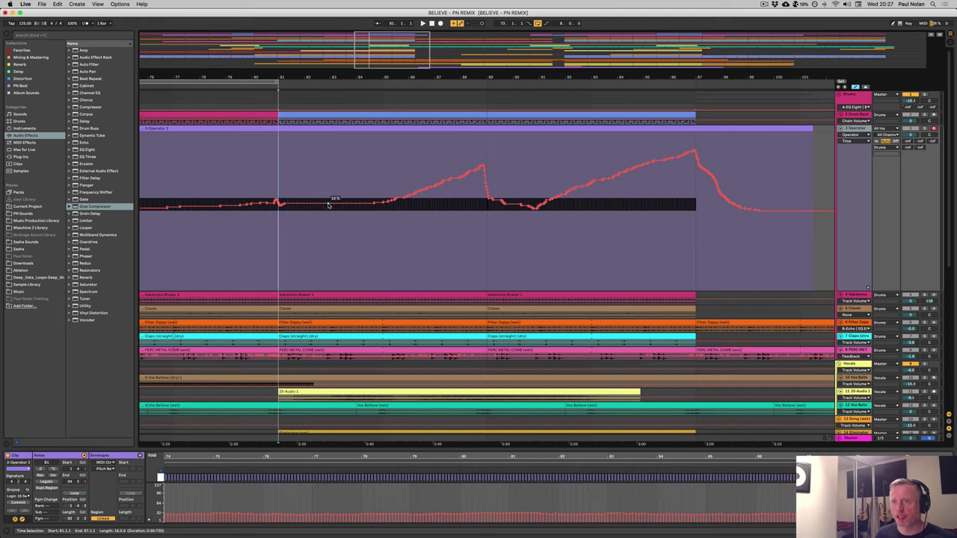
right_click(328, 208)
click(354, 209)
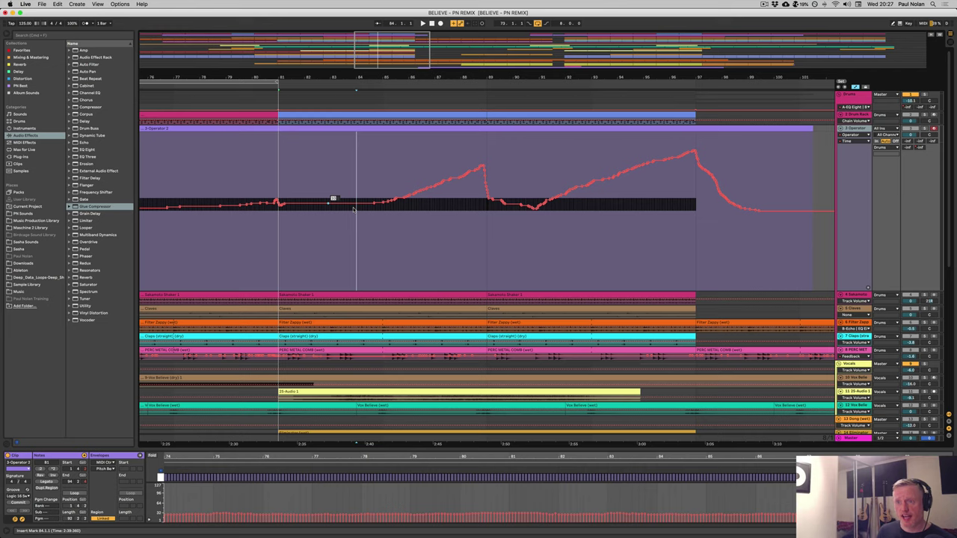
text(25)
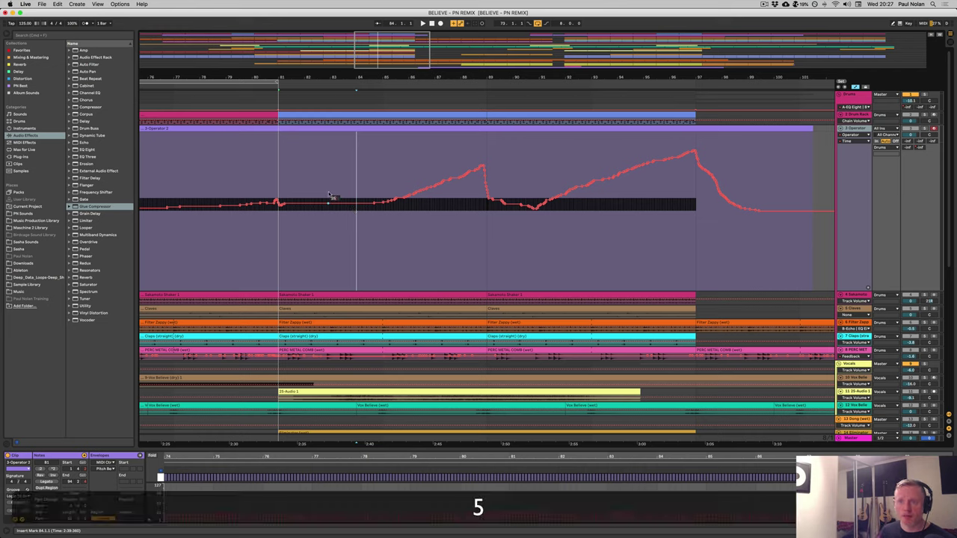
key(Return)
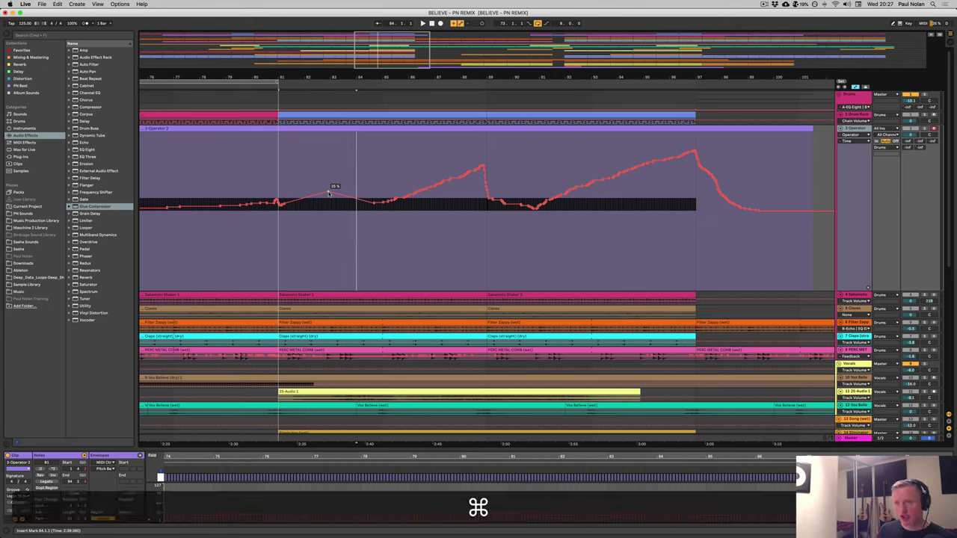
key(super+z)
key(super+z)
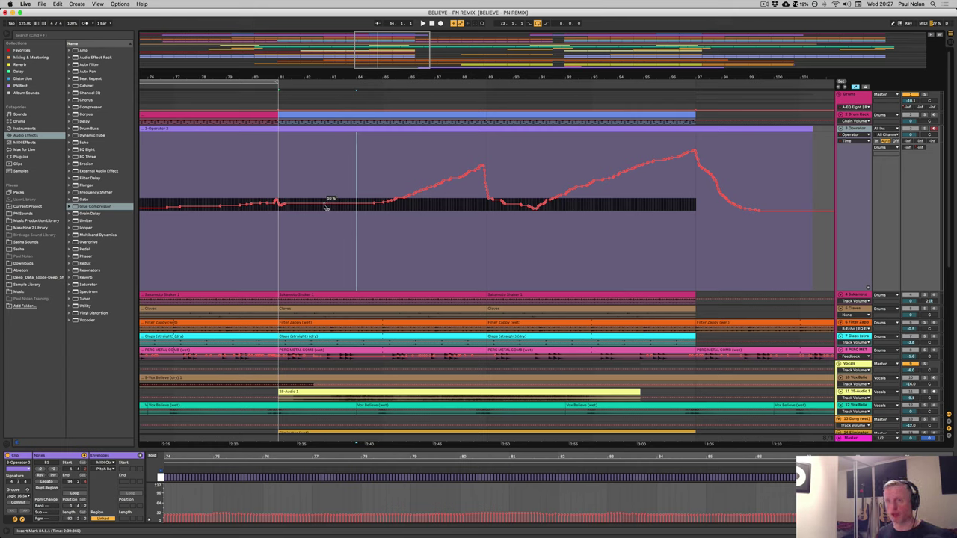
Simplify the automation envelope across bars 81 to 97 on the 3 Operator track and clear the selection.
drag(278, 177, 636, 214)
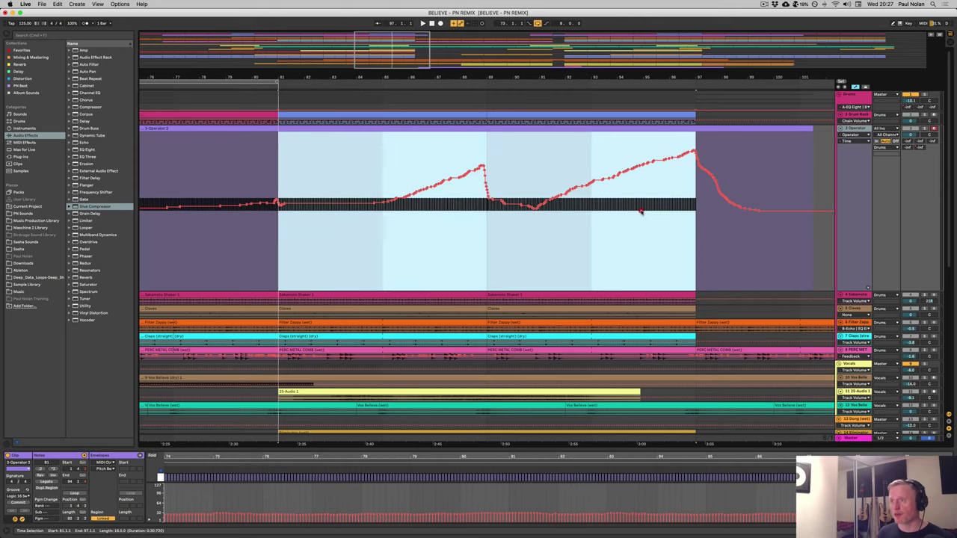
right_click(360, 208)
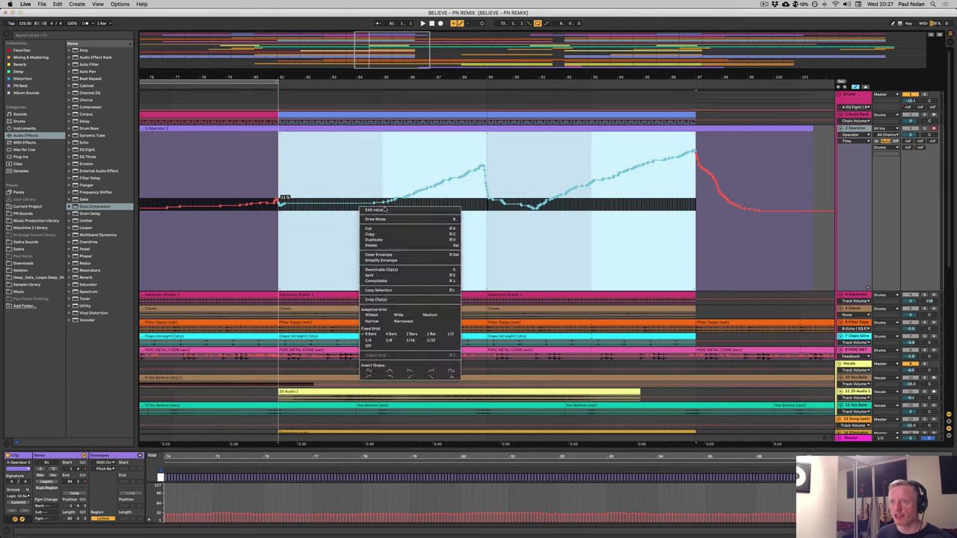
click(408, 260)
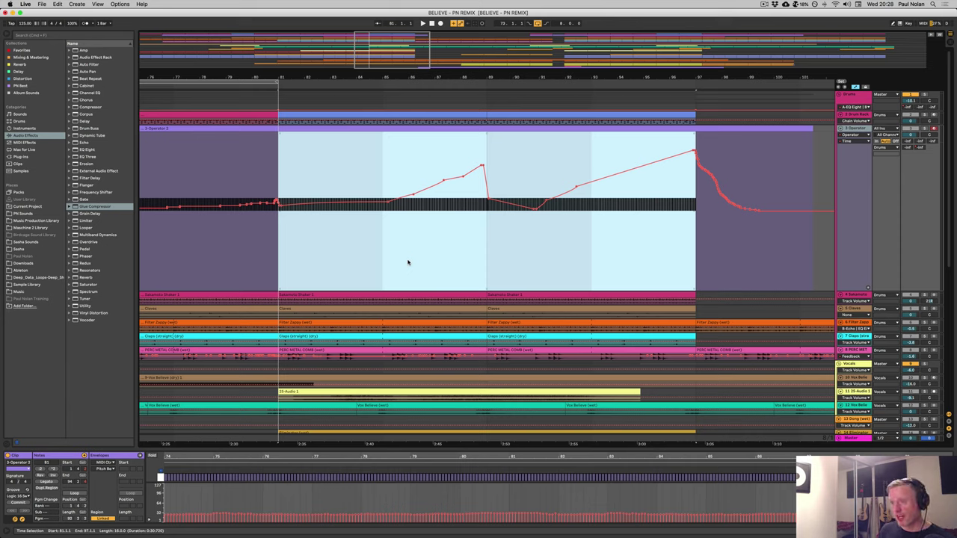
click(366, 237)
mouse_move(416, 195)
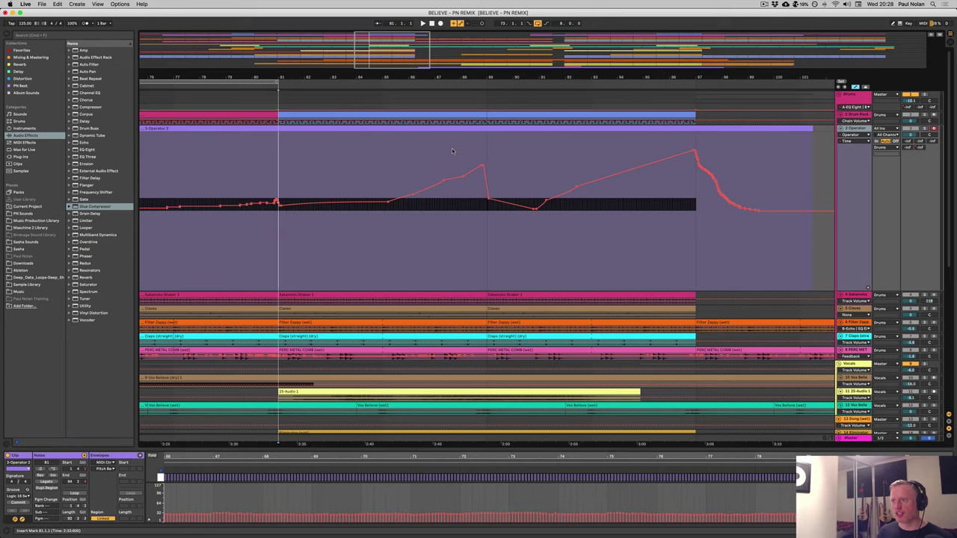
Insert a sine shape into the 3 Operator automation across bars 57 to 65.
drag(540, 75, 540, 52)
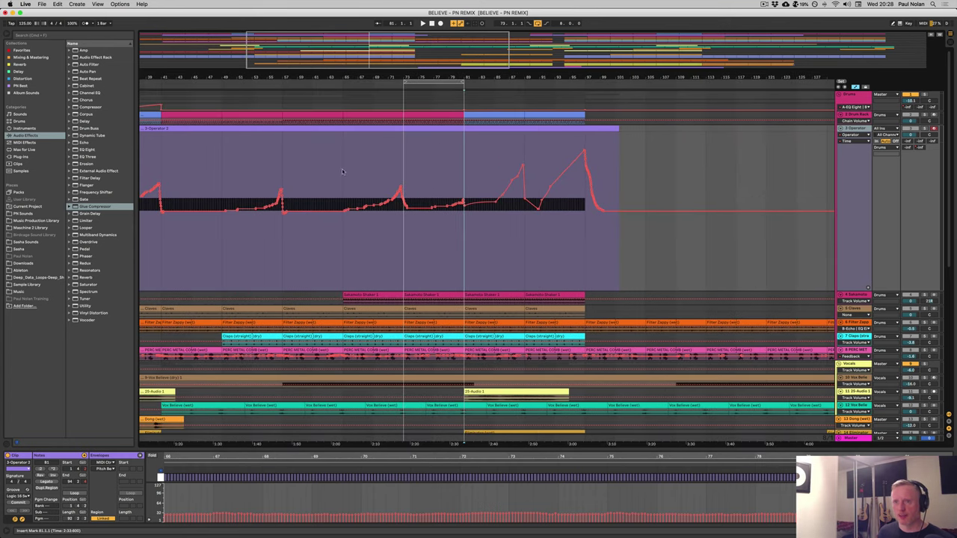
drag(283, 155, 342, 155)
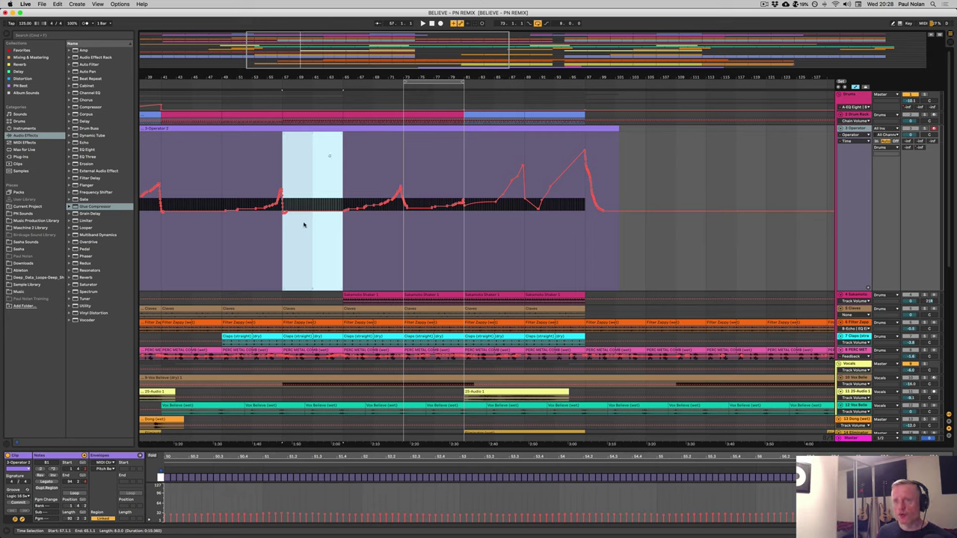
right_click(313, 198)
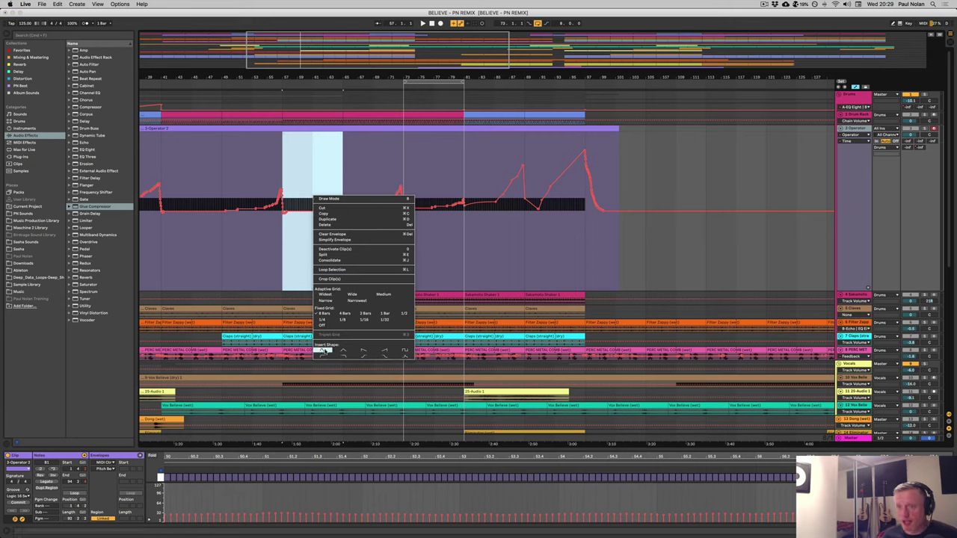
click(324, 350)
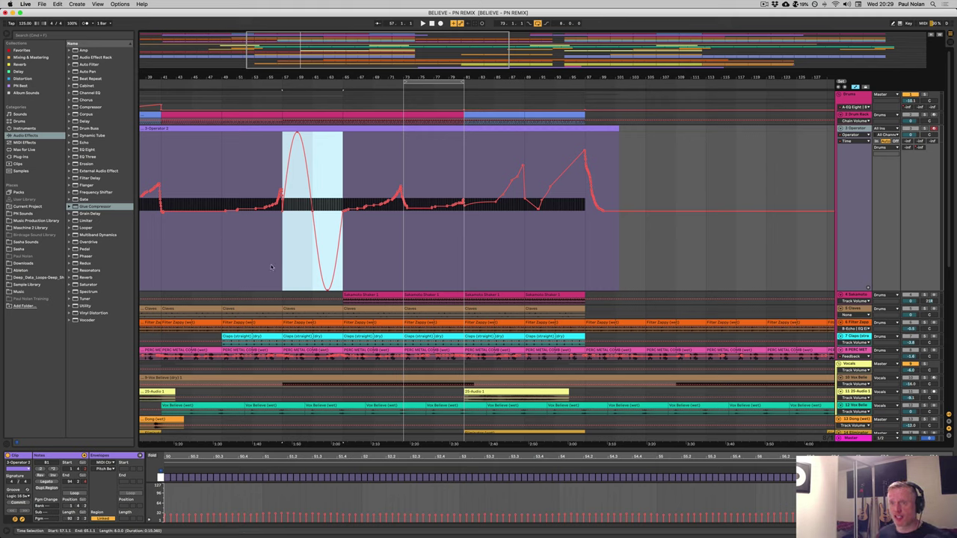
Replace the automation in the selected bars 57 to 65 with a triangle shape and a steep rising curve.
right_click(320, 240)
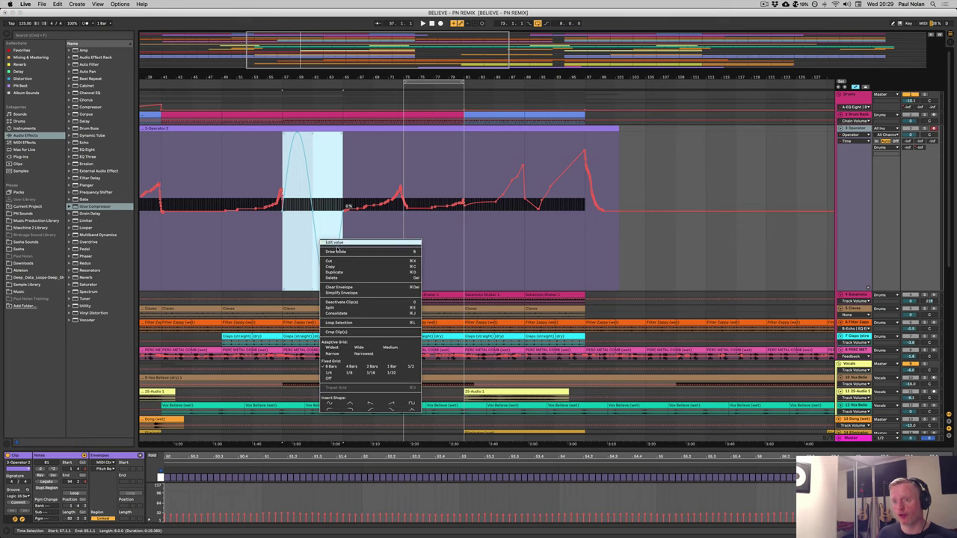
click(348, 402)
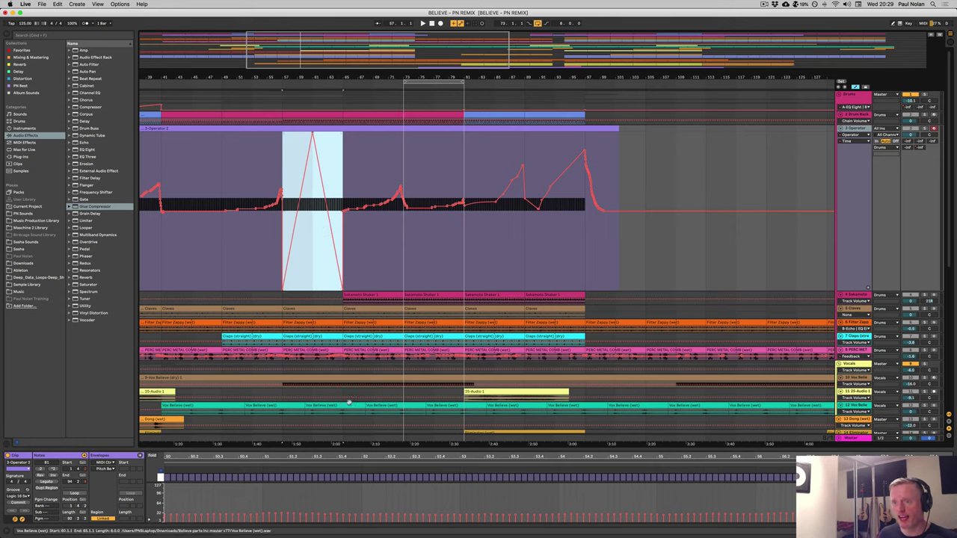
right_click(291, 213)
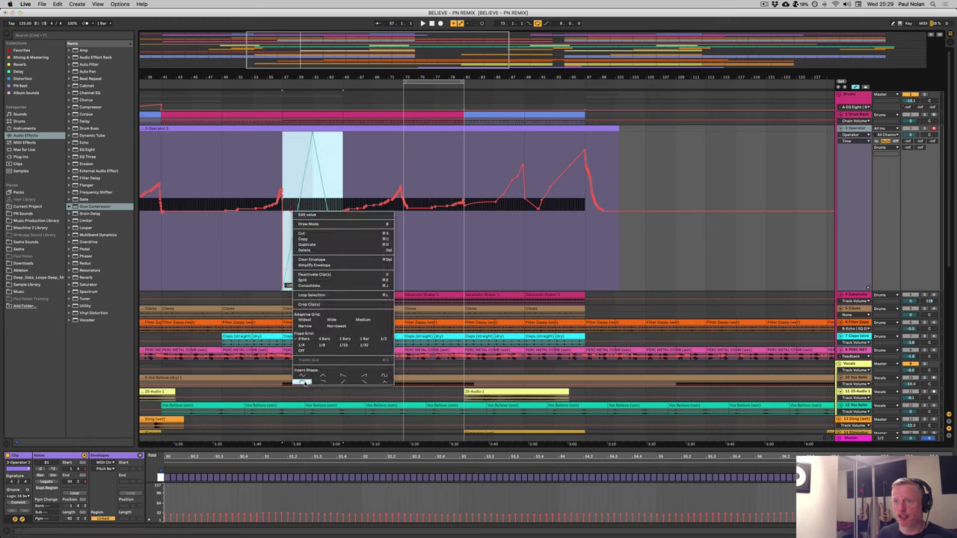
click(307, 381)
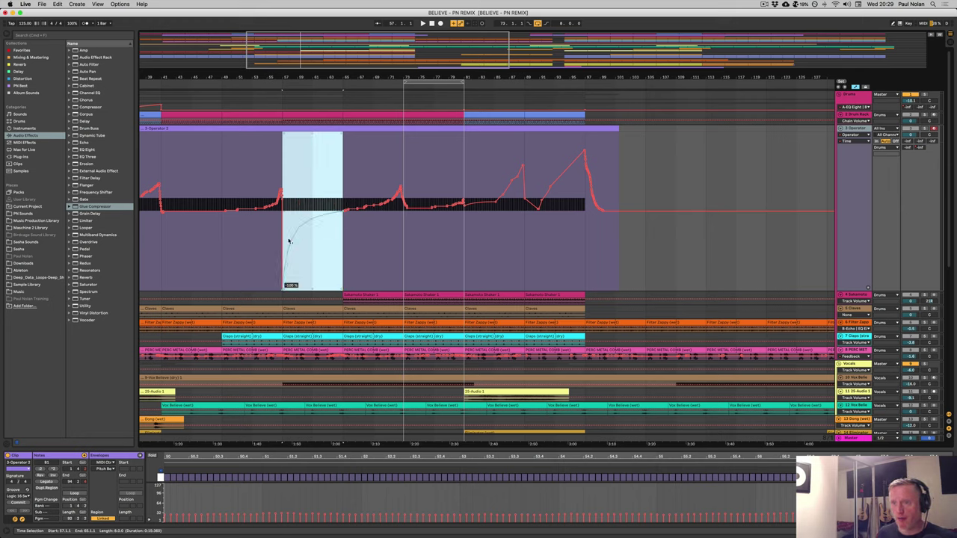
Replace the automation across bars 57 to 65 with a falling curve and a falling S-curve.
right_click(315, 222)
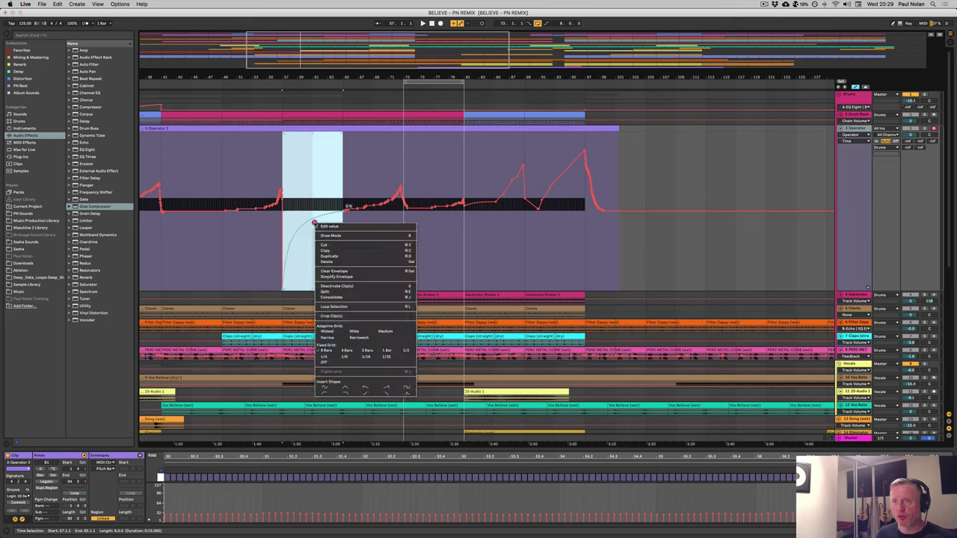
click(351, 395)
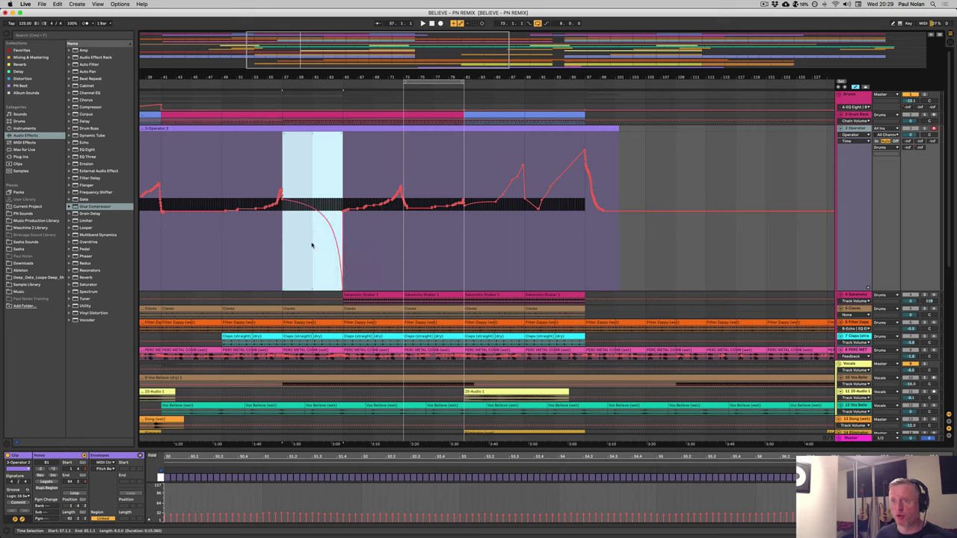
right_click(323, 195)
click(393, 358)
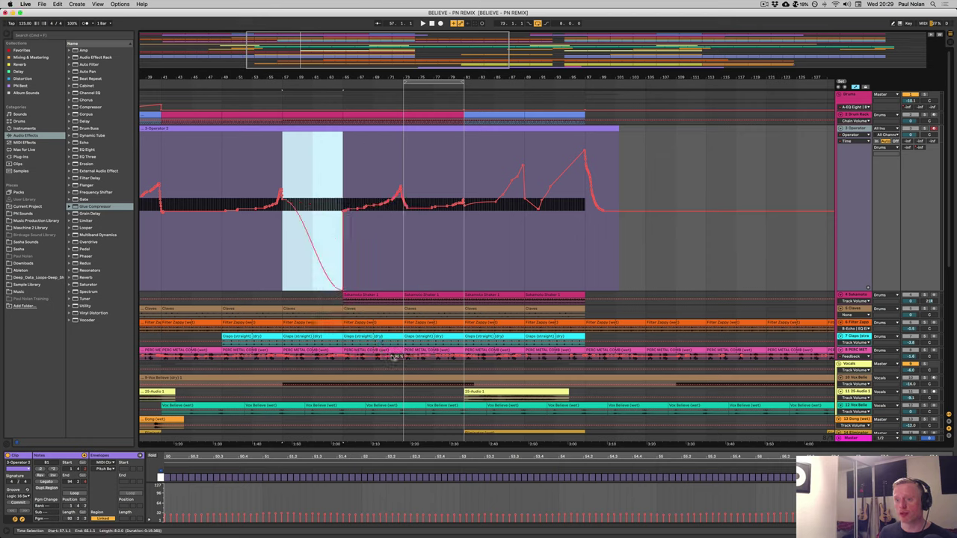
Insert an ADSR-style shape across bars 57 to 65 and replace it with a square shape.
right_click(304, 190)
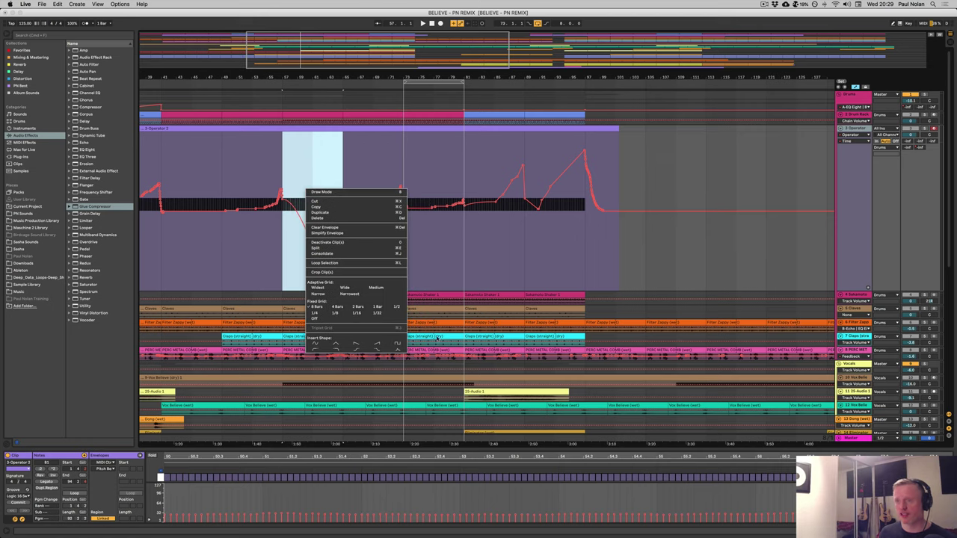
click(397, 345)
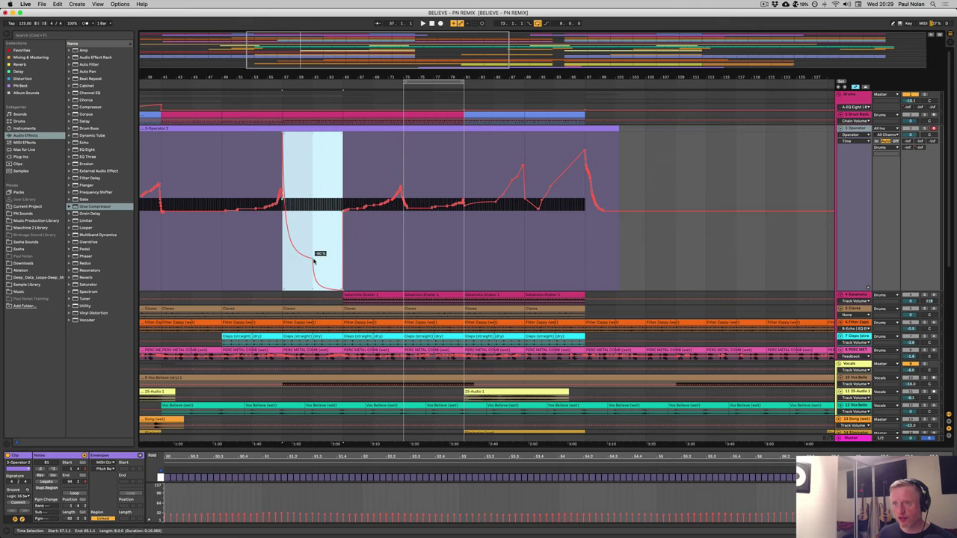
right_click(306, 195)
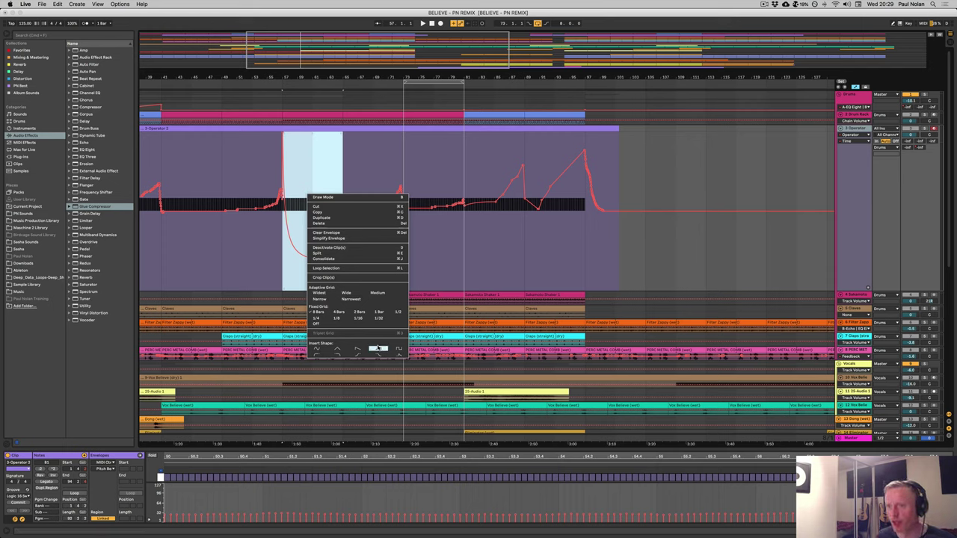
click(397, 350)
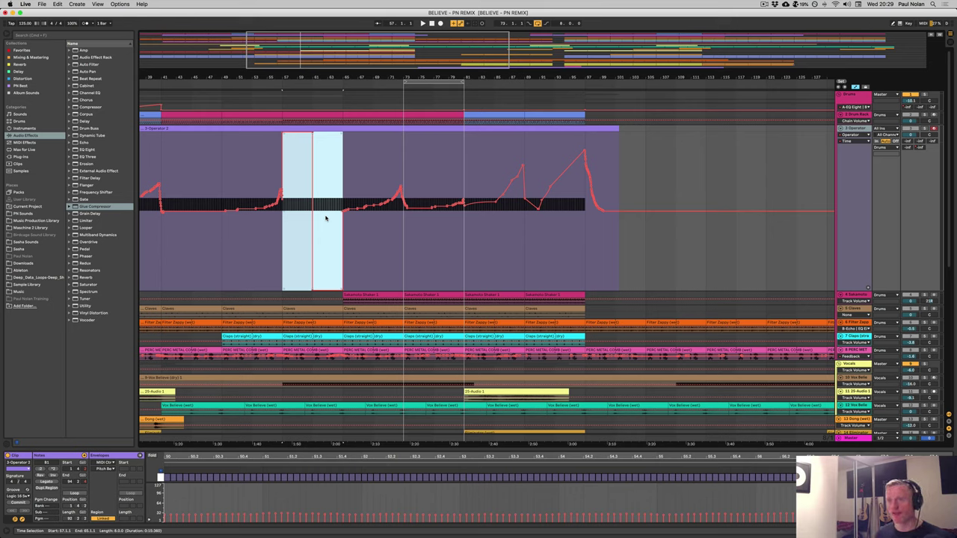
Replace the square automation in bars 57 to 65 with a sine shape and zoom in on that selection.
right_click(325, 217)
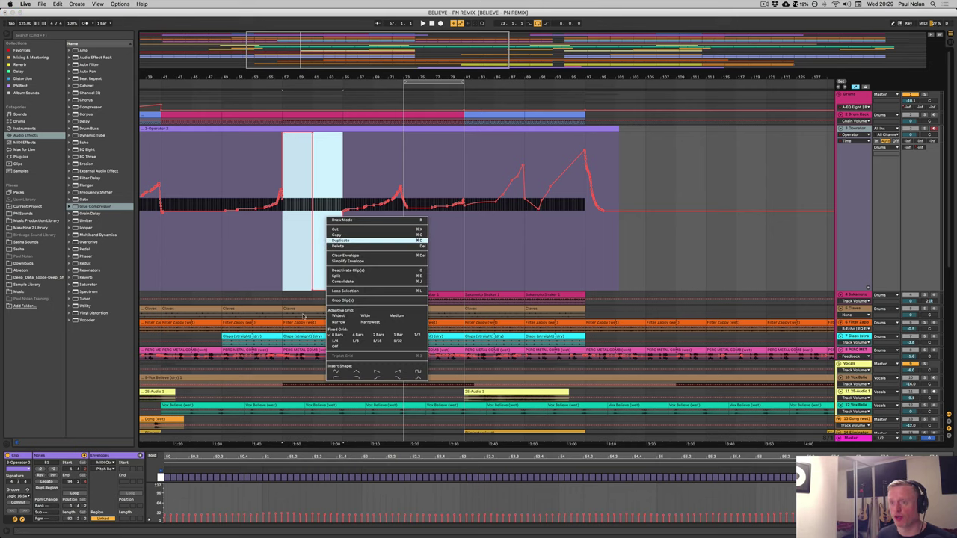
click(332, 374)
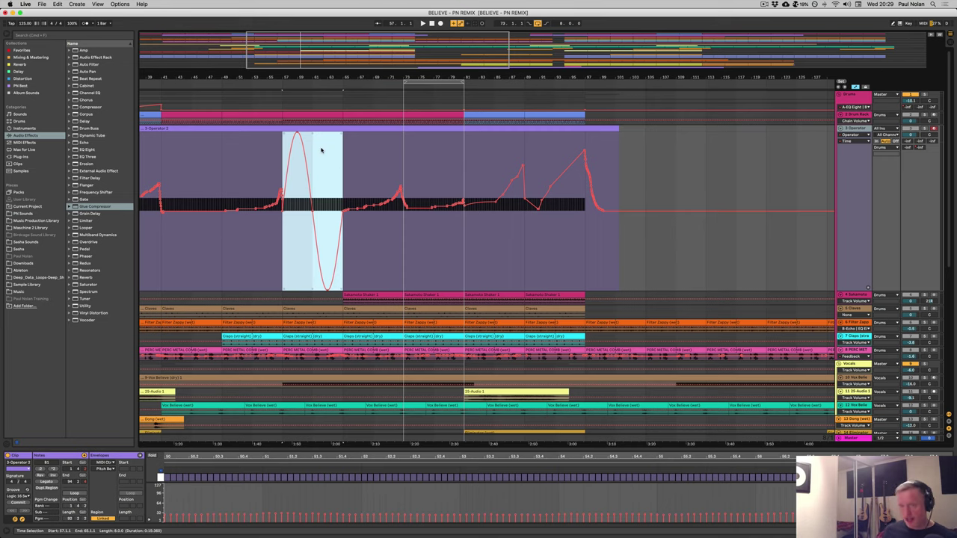
key(z)
key(minus)
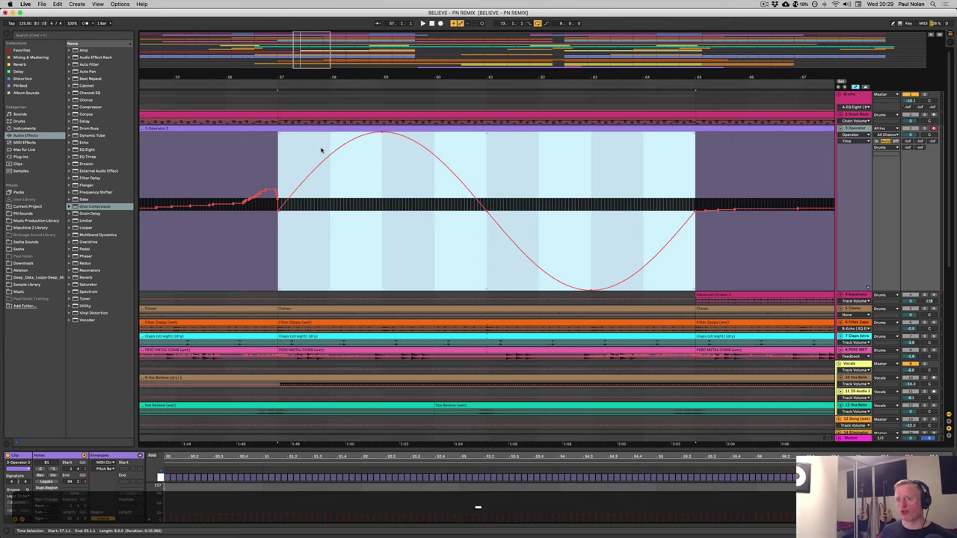
scroll(321, 151, right, 1)
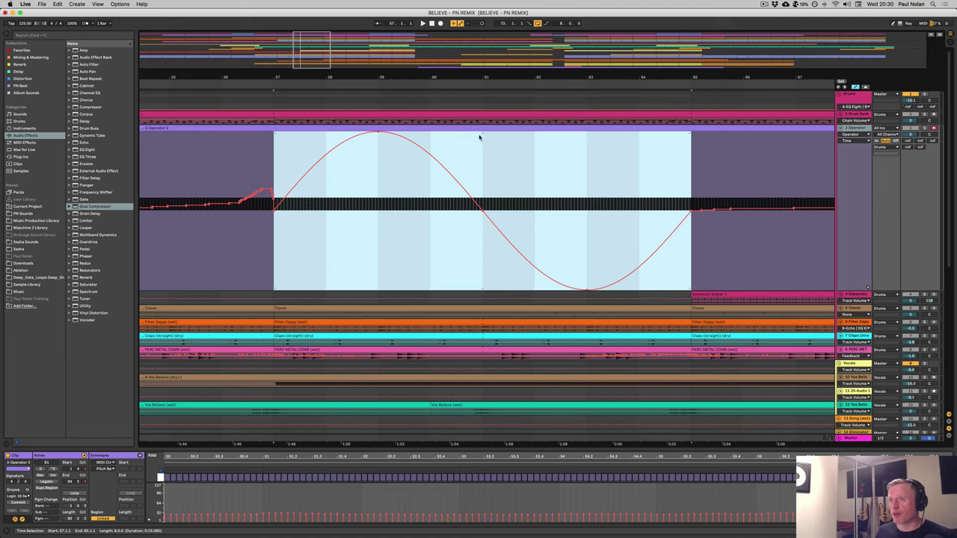
Stretch and skew the sine automation of bars 57 to 65 using the selection's centre and corner handles.
mouse_move(481, 135)
mouse_down()
mouse_move(482, 271)
mouse_move(482, 133)
mouse_up()
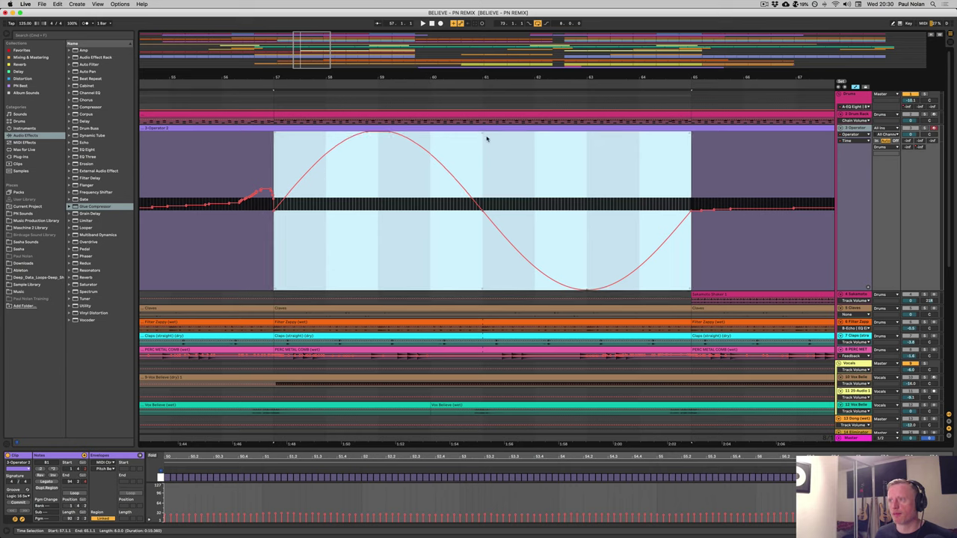
mouse_move(691, 140)
mouse_down()
mouse_move(692, 280)
mouse_move(691, 135)
mouse_up()
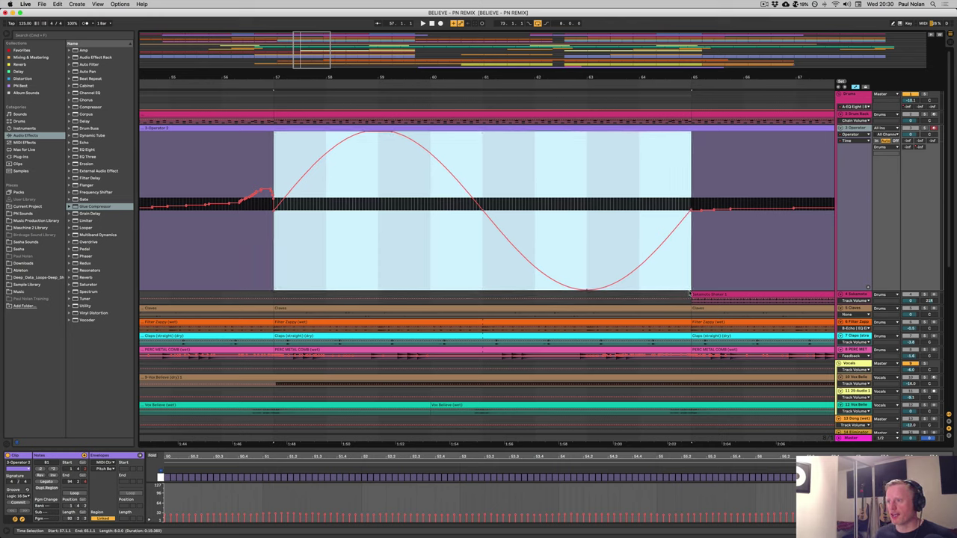
mouse_move(691, 292)
mouse_down()
mouse_move(691, 204)
mouse_move(691, 292)
mouse_up()
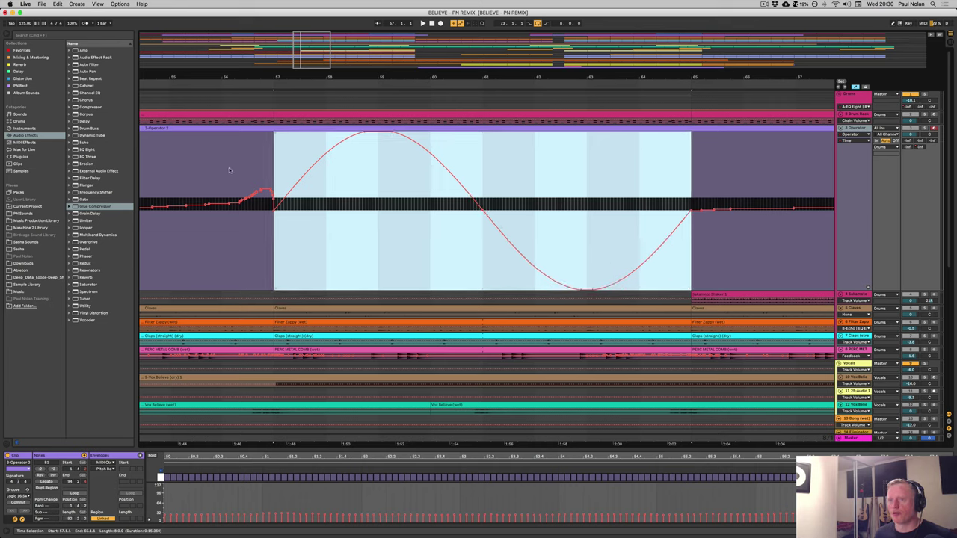
mouse_move(275, 133)
mouse_down()
mouse_move(274, 177)
mouse_move(274, 133)
mouse_up()
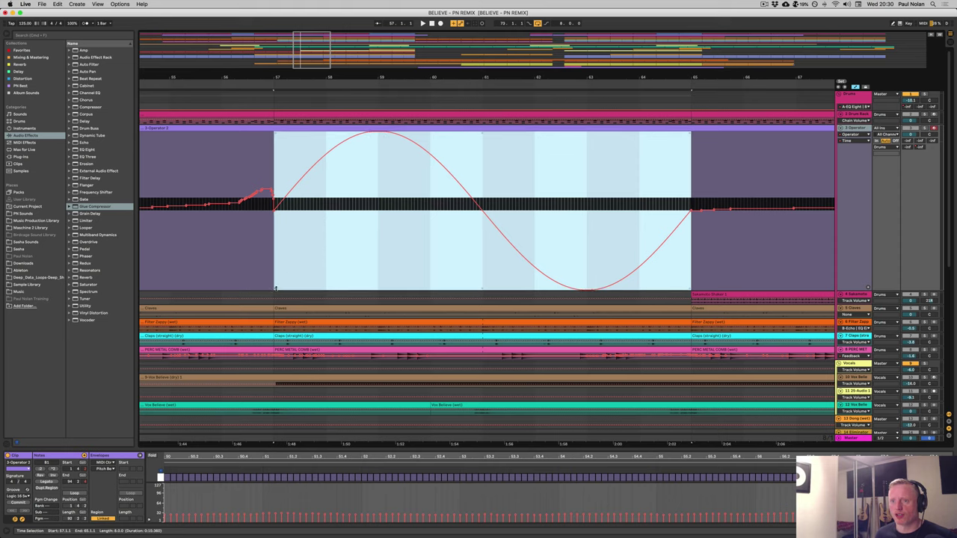
mouse_move(275, 289)
mouse_down()
mouse_move(275, 234)
mouse_move(275, 288)
mouse_up()
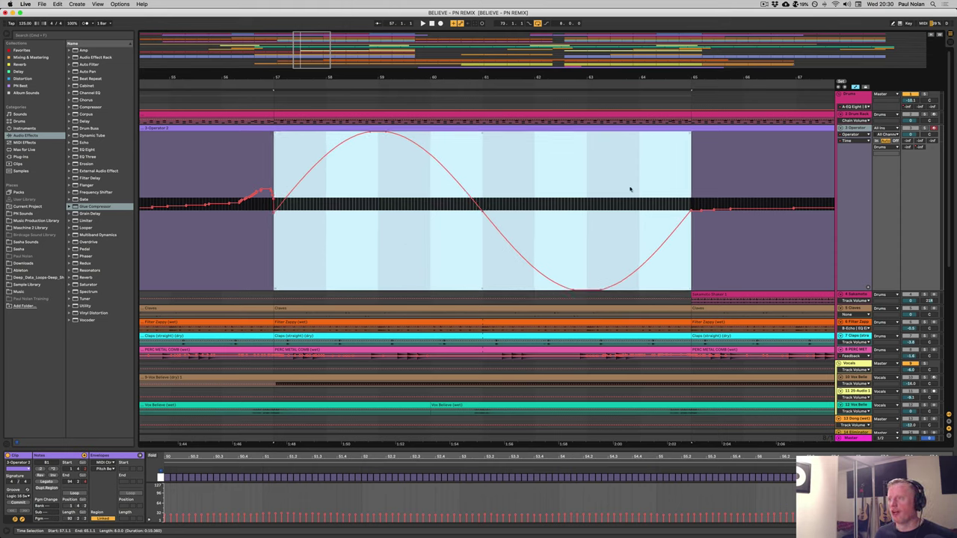
Stretch the sine automation on the 3 Operator track horizontally so it runs from bar 57 to bar 81.
key(minus)
key(minus)
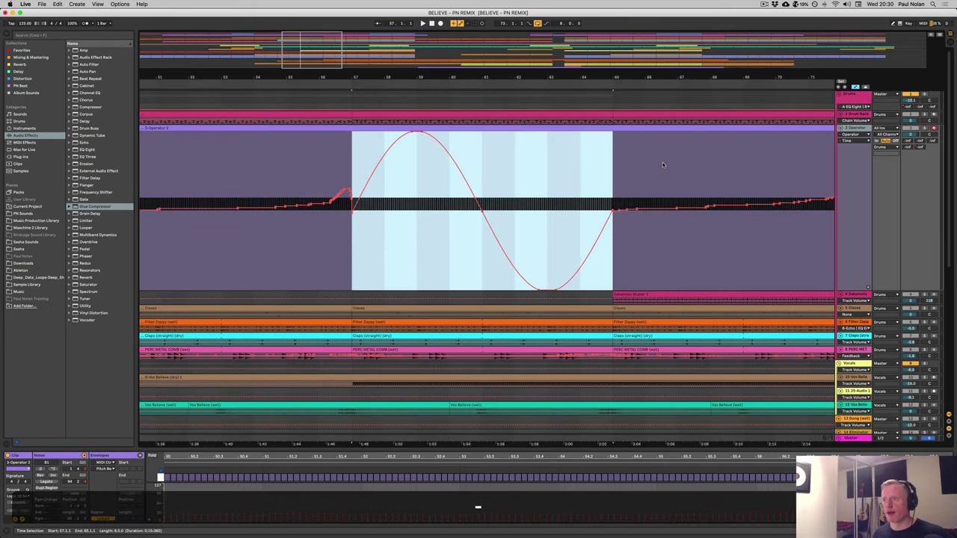
scroll(598, 153, right, 1)
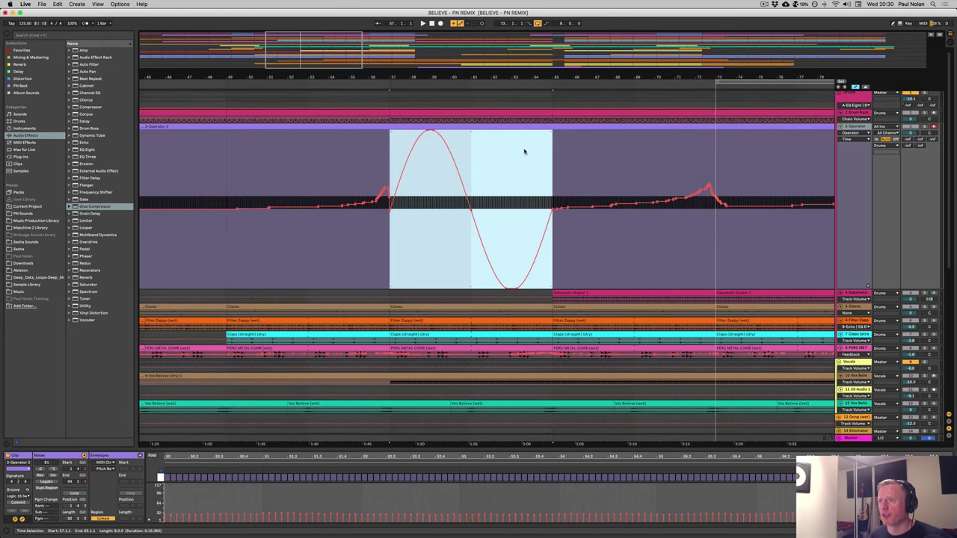
scroll(537, 146, right, 2)
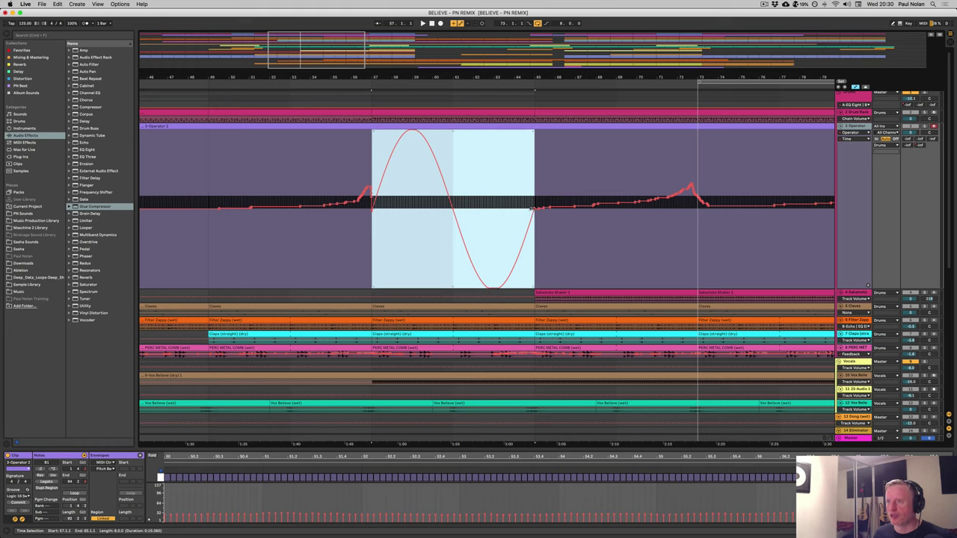
drag(532, 210, 834, 203)
key(super+z)
key(super+shift+z)
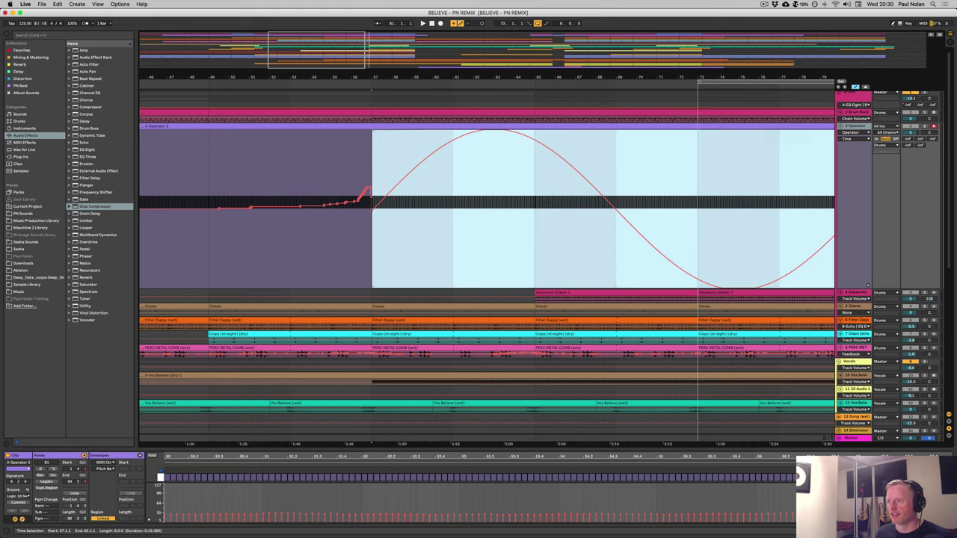
Shorten the stretched sine automation to end at bar 73, repeatedly undoing and redoing the stretch.
key(super+z)
key(super+shift+z)
key(super+z)
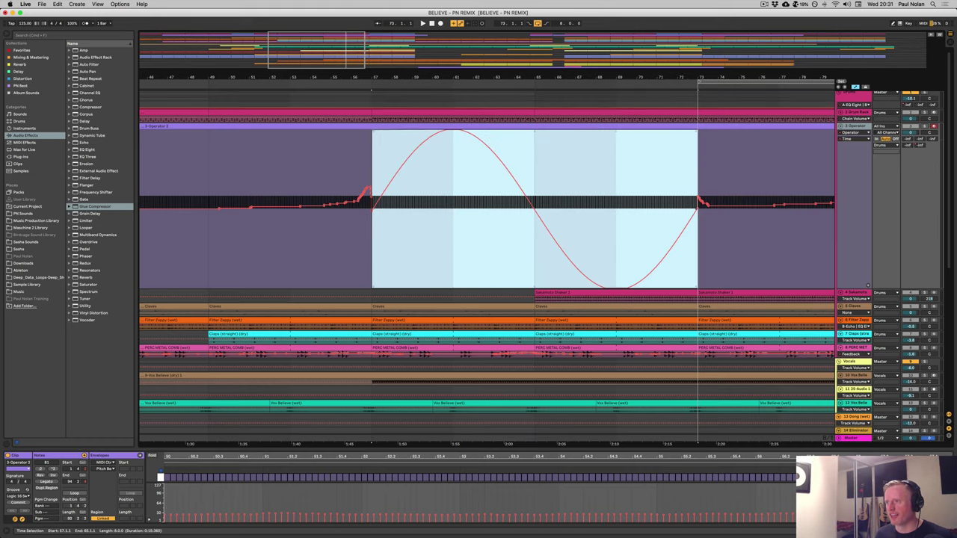
key(super+z)
key(super+shift+z)
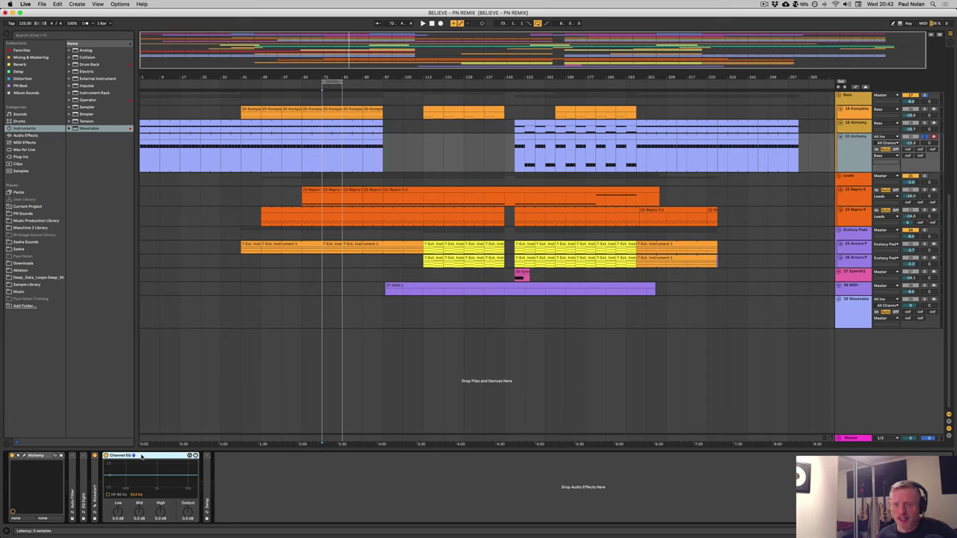
Try the 80 Hz high-pass filter and a 7.9 dB Low boost in Alchemy's Channel EQ, returning Low to 0 dB.
click(107, 495)
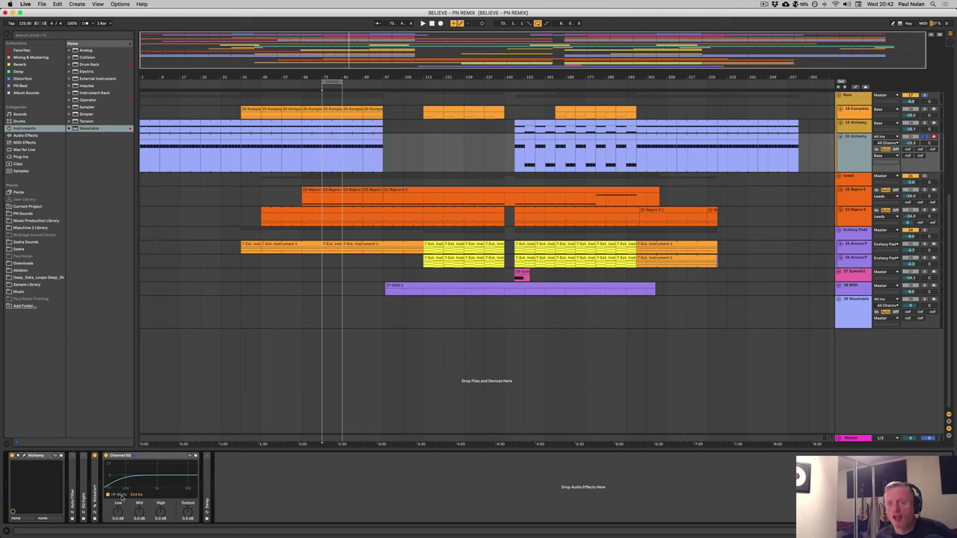
drag(118, 514, 118, 506)
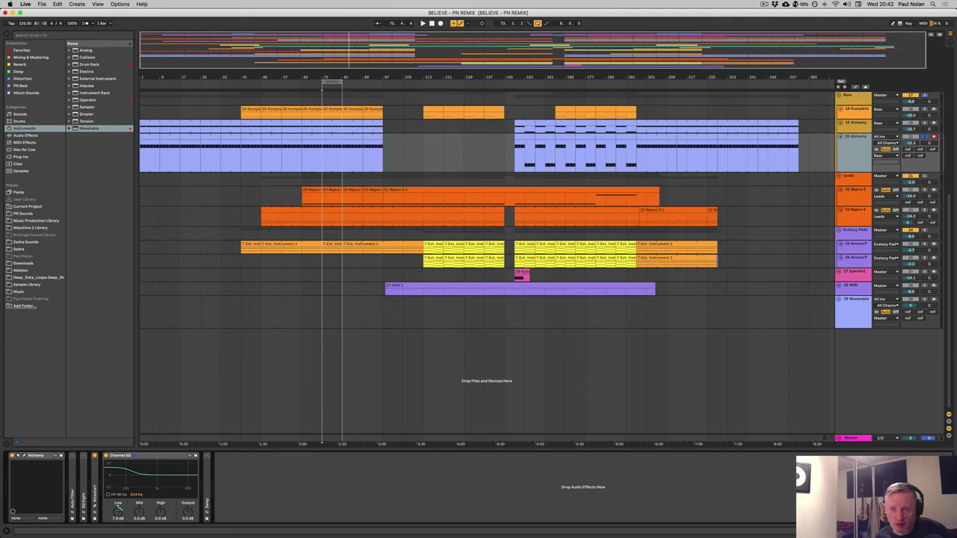
drag(118, 506, 117, 509)
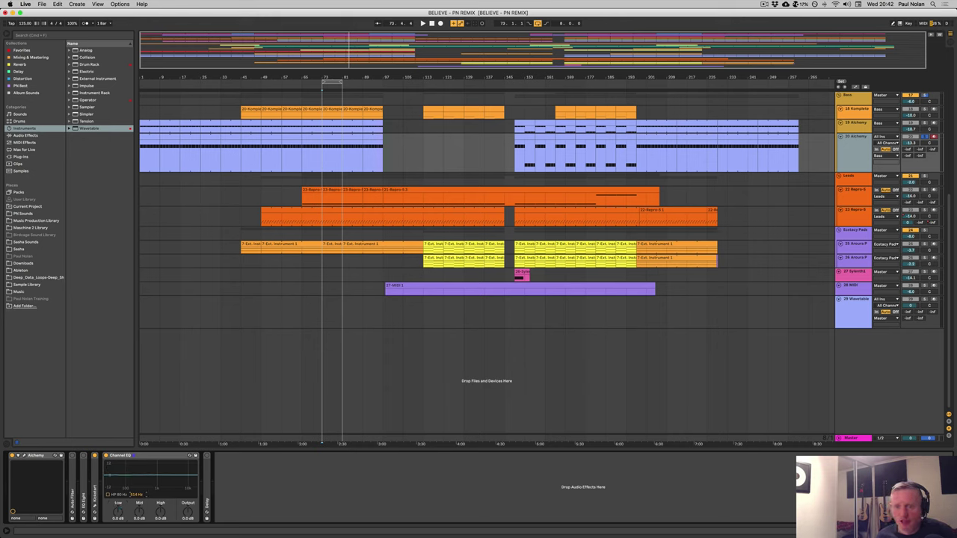
Lower the Channel EQ's mid frequency, try a 7.9 dB Mid boost and reset the Mid gain to 0 dB.
drag(138, 494, 140, 503)
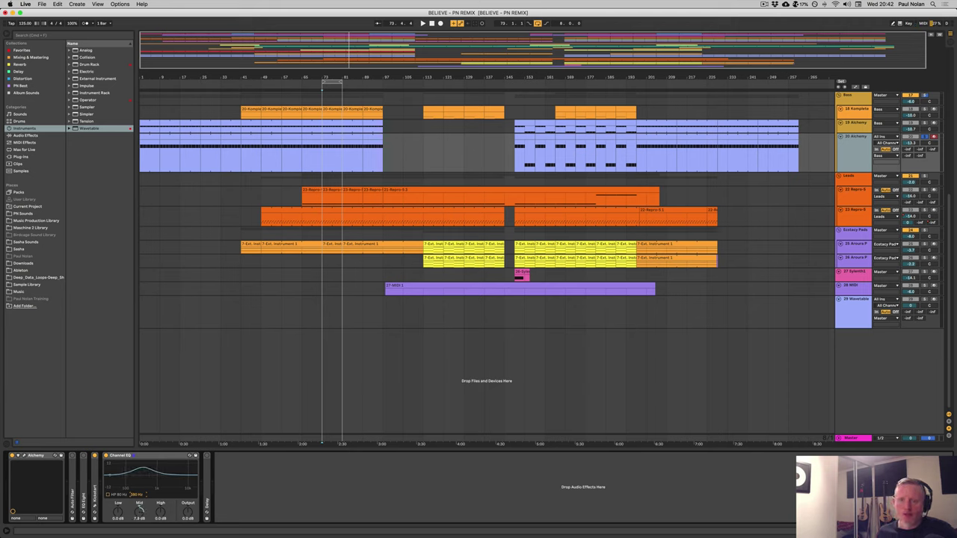
double_click(139, 507)
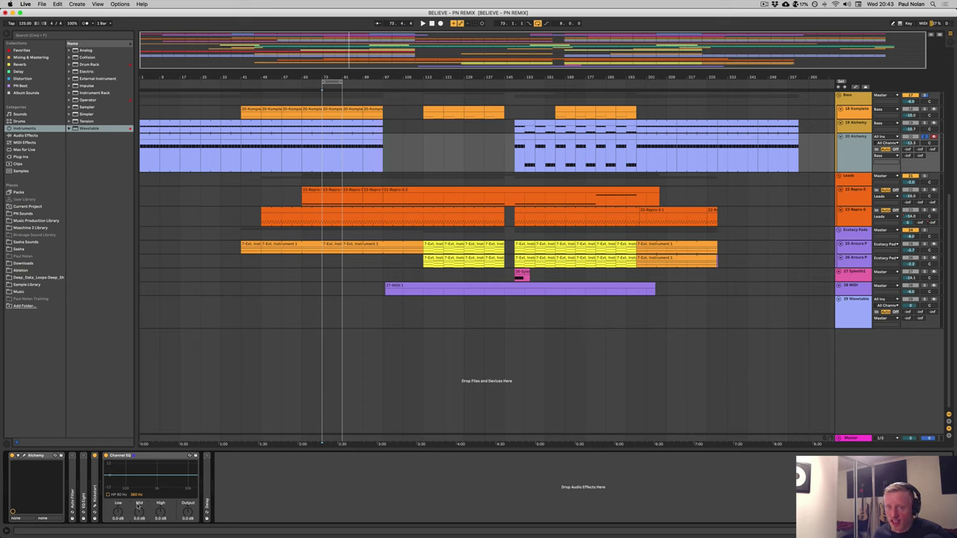
Enable the 80 Hz high-pass filter in Alchemy's Channel EQ and, during playback, set Low to about -2.8 dB and High to about 5.3 dB.
mouse_move(161, 507)
mouse_down()
mouse_move(161, 498)
mouse_move(160, 512)
mouse_up()
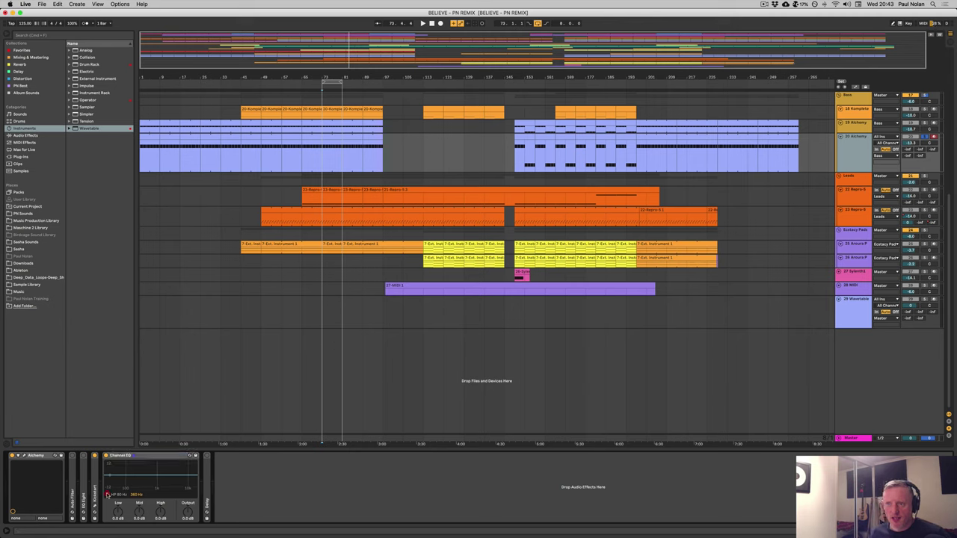
drag(117, 511, 114, 523)
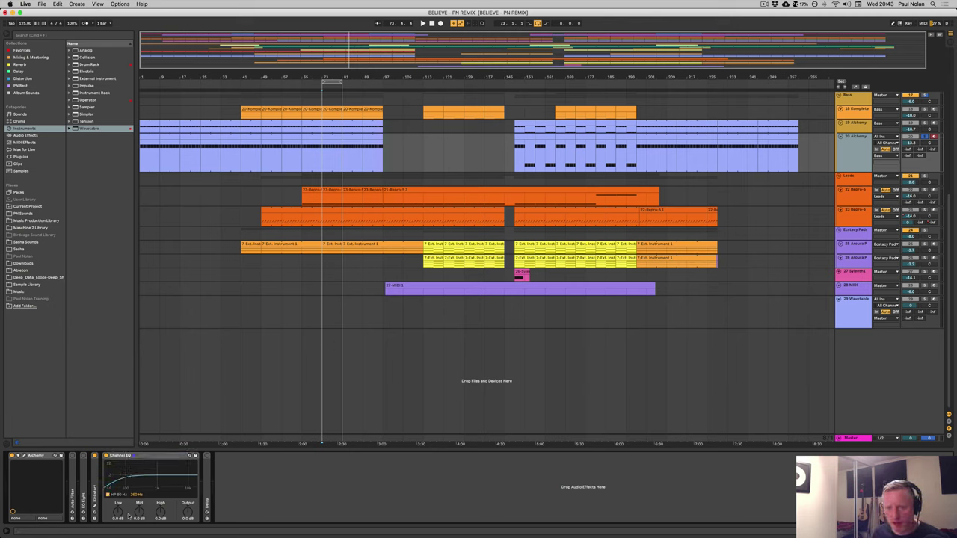
key(space)
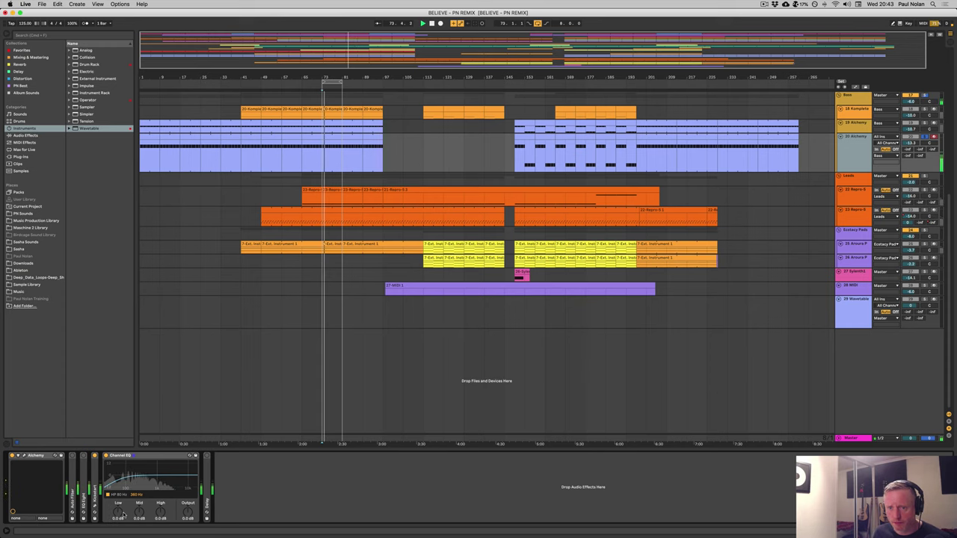
drag(124, 515, 177, 513)
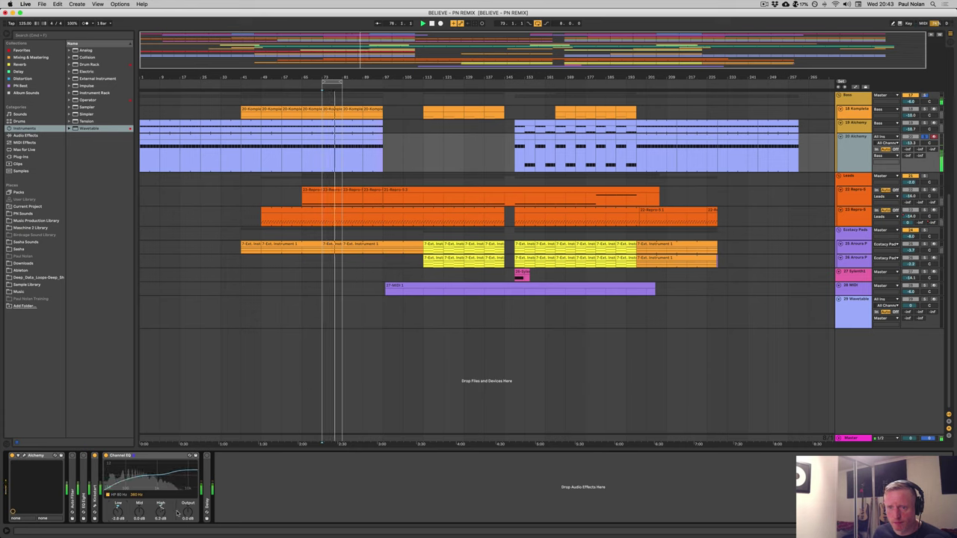
key(space)
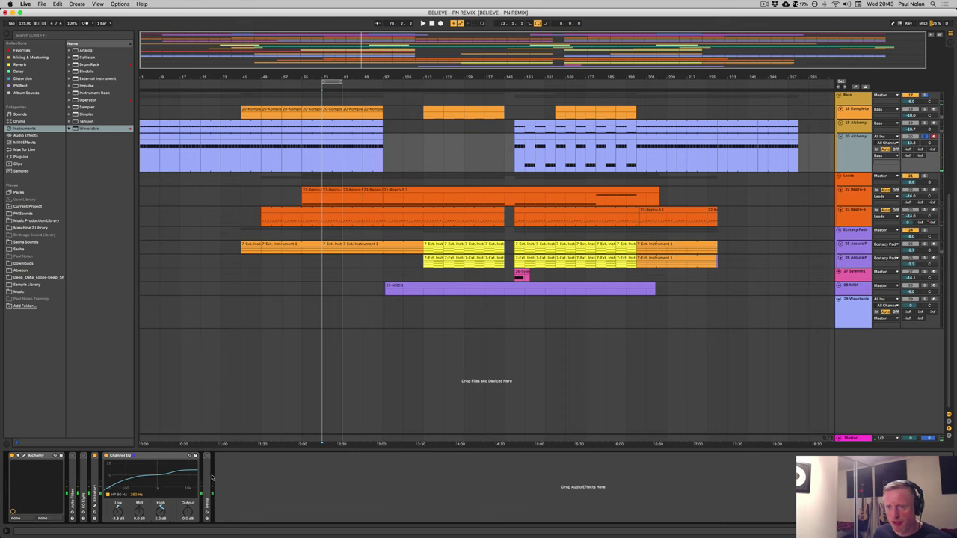
Expand and enable the Delay on Alchemy, lower Dry/Wet to about 26%, and unlink the channels with 1 sixteenth left and 3 sixteenths right.
double_click(208, 458)
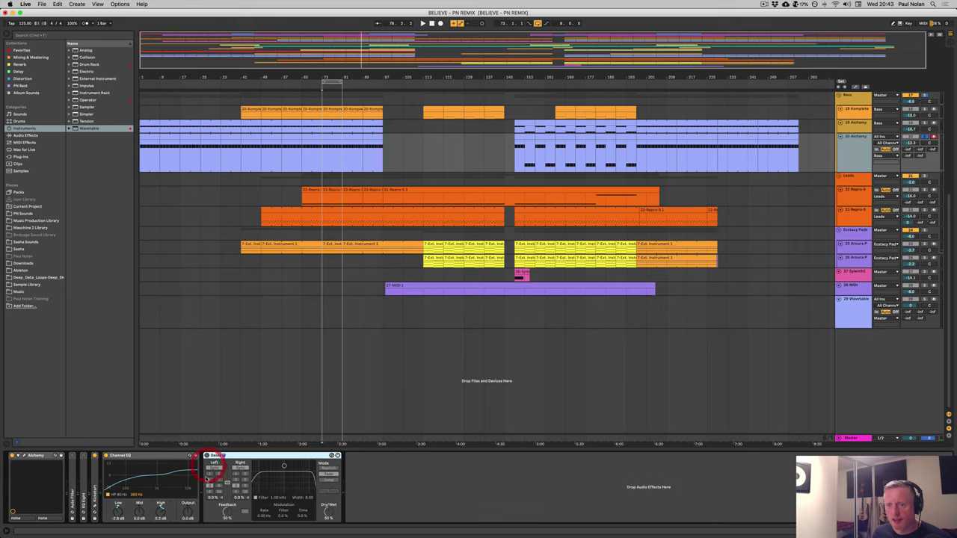
click(241, 456)
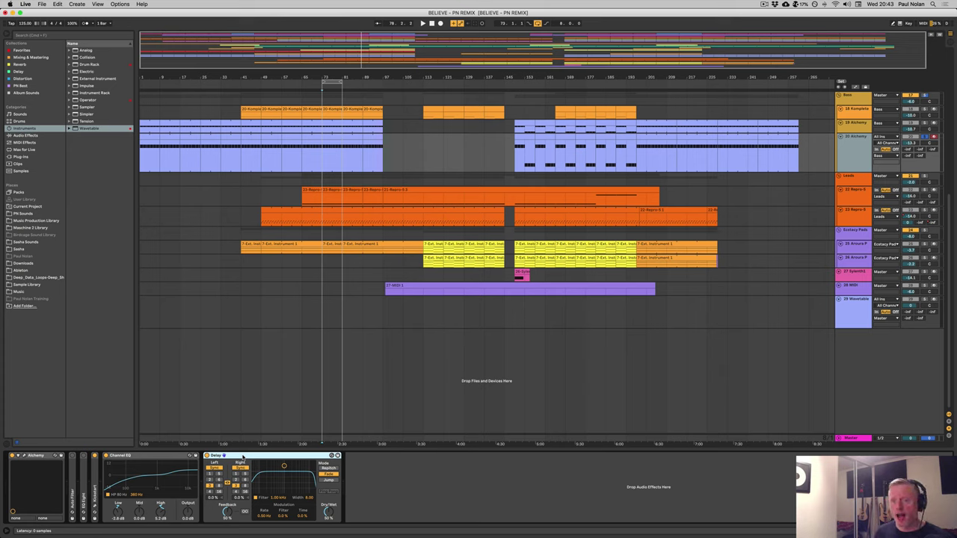
drag(329, 512, 328, 523)
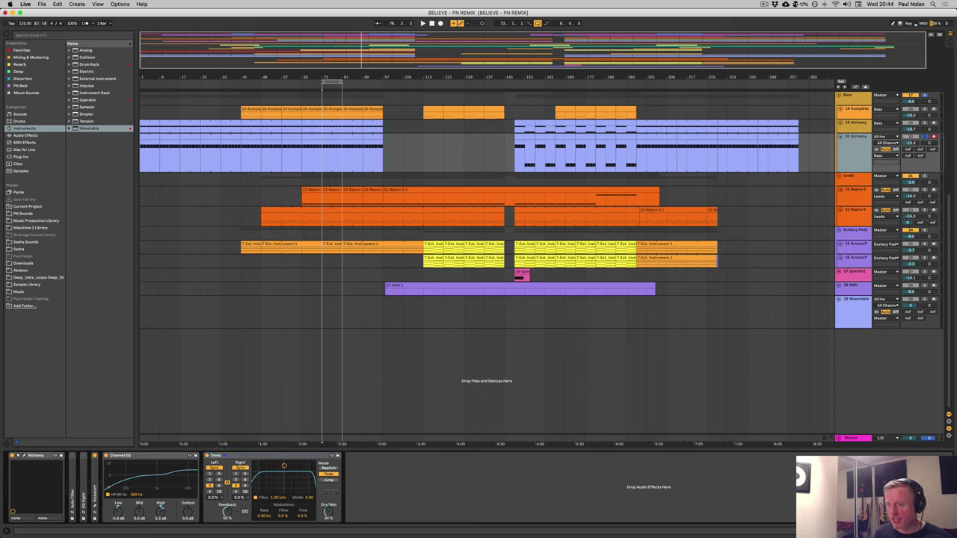
click(253, 456)
click(235, 473)
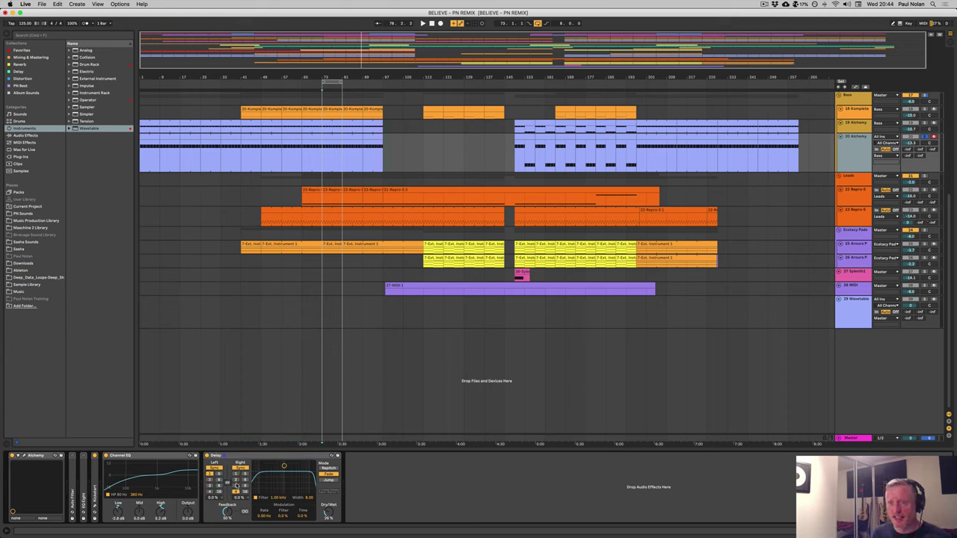
click(237, 487)
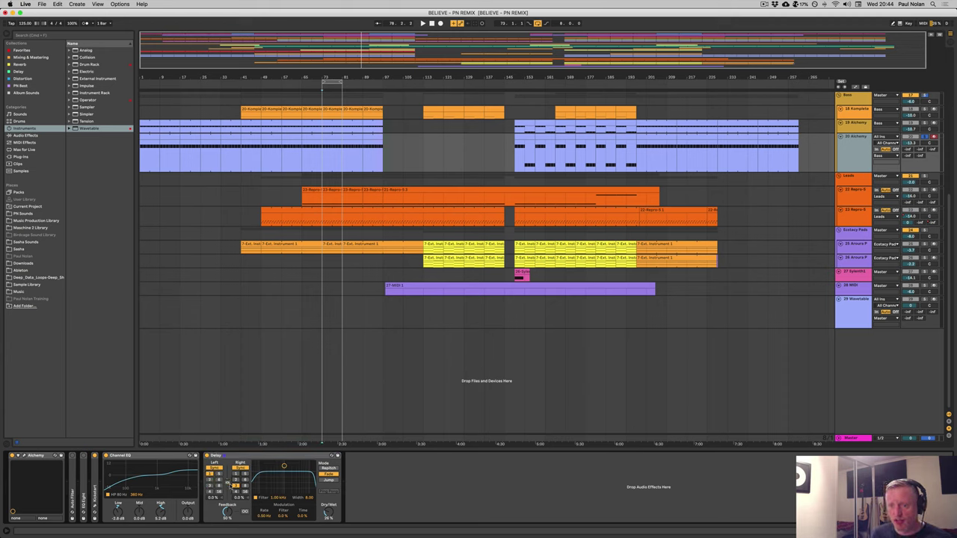
Play the loop while raising the Delay's feedback to 63% and setting the left delay time to 3 sixteenths.
key(space)
click(275, 477)
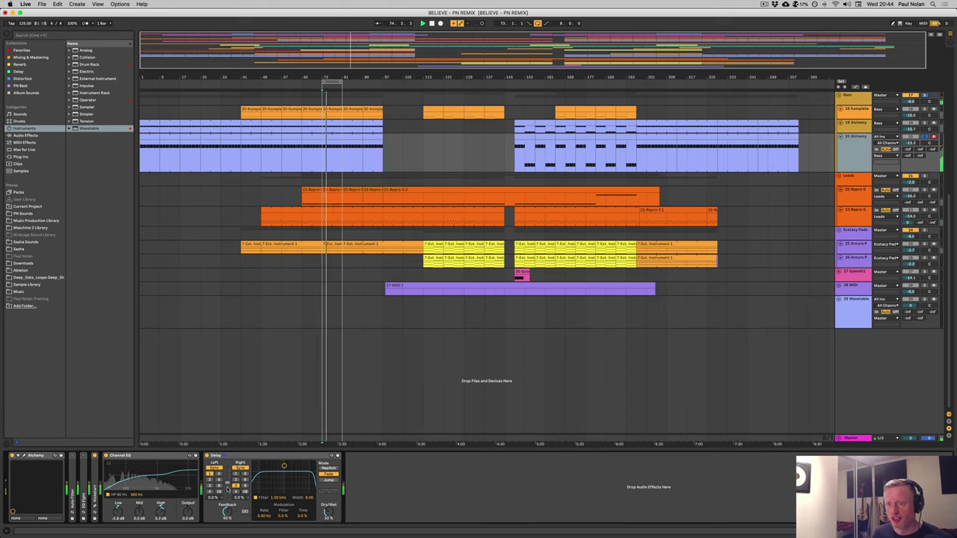
drag(227, 513, 228, 503)
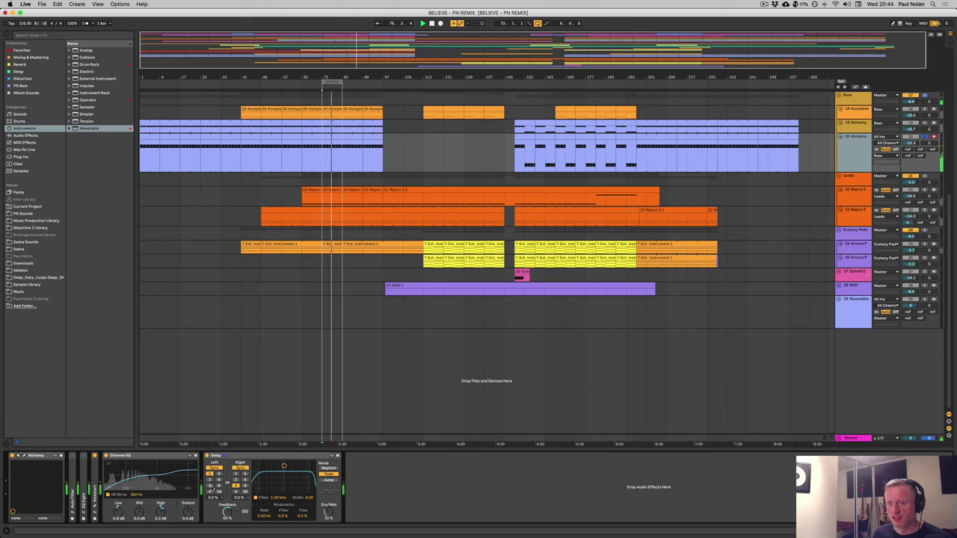
click(210, 485)
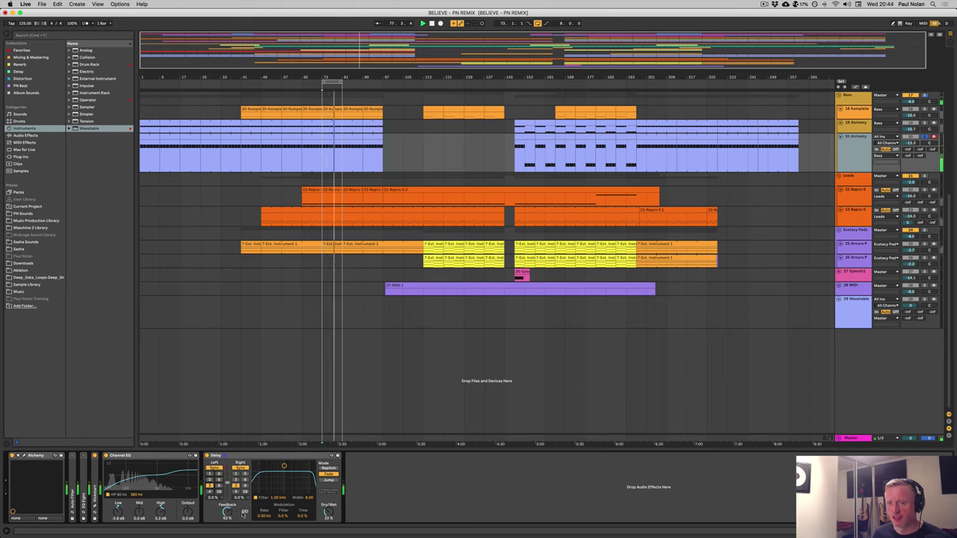
Lower the Delay's filter to about 170 Hz with width 3.48, raise Dry/Wet to 42% and stop playback.
drag(284, 466, 265, 481)
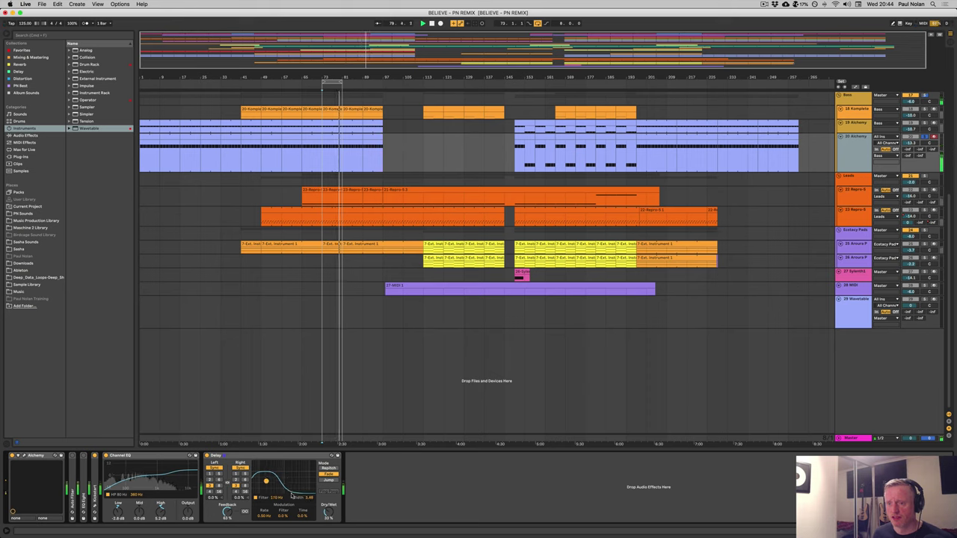
mouse_move(329, 511)
mouse_down()
mouse_move(328, 522)
mouse_move(329, 496)
mouse_up()
key(space)
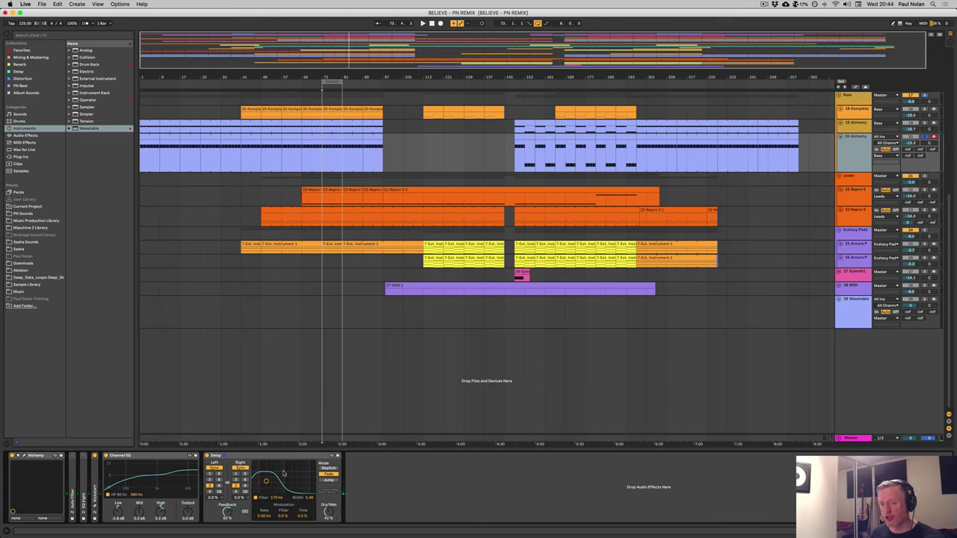
Switch the Delay to Repitch mode with the filter at about 1.12 kHz, and change both channels from Sync to Time.
click(329, 469)
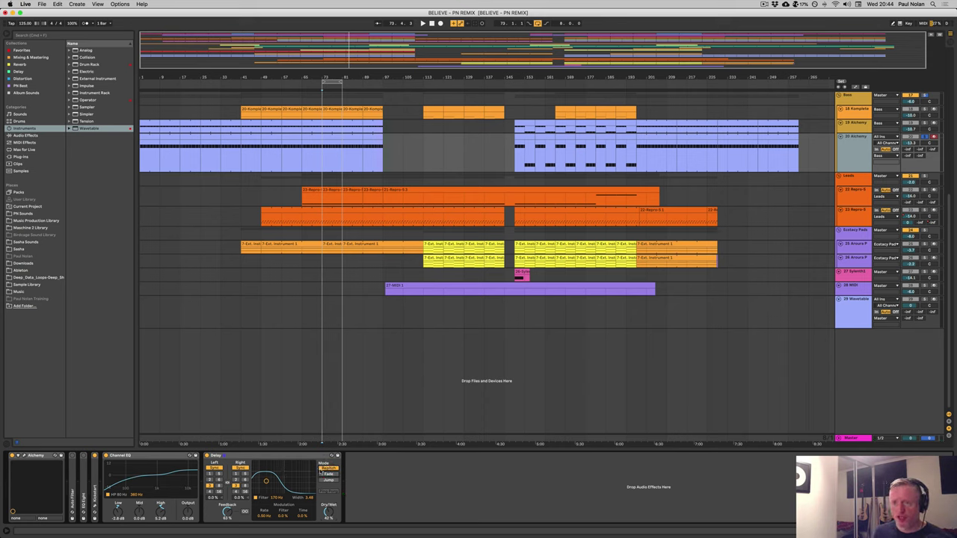
drag(265, 481, 284, 469)
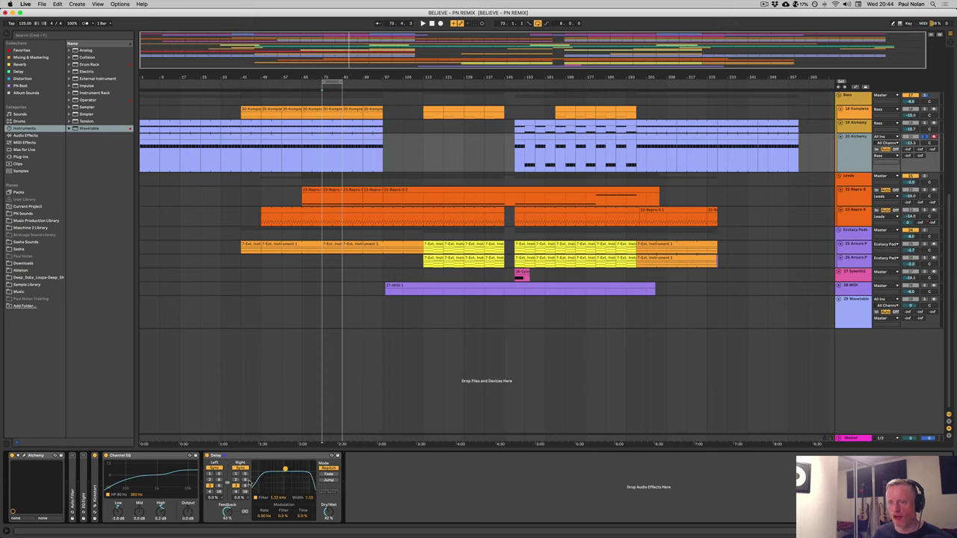
click(216, 468)
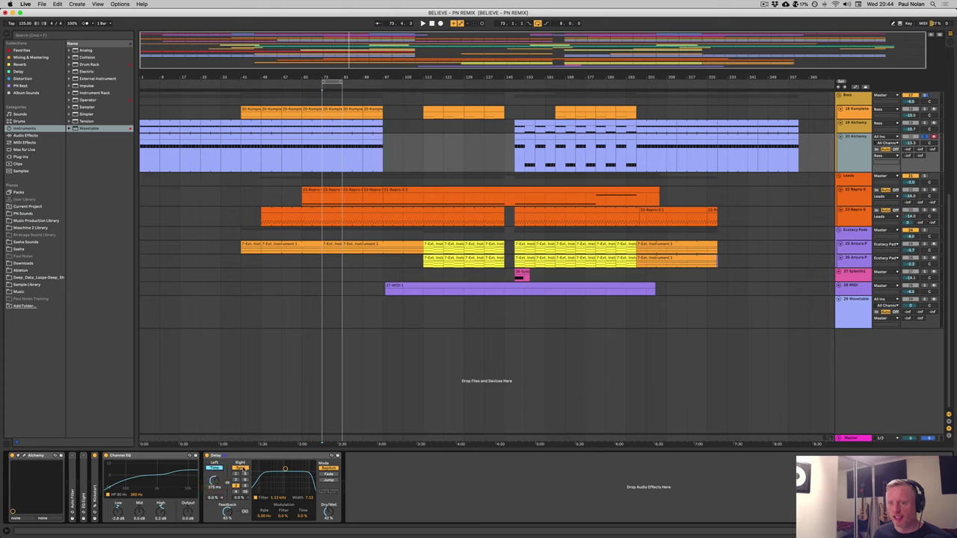
click(240, 468)
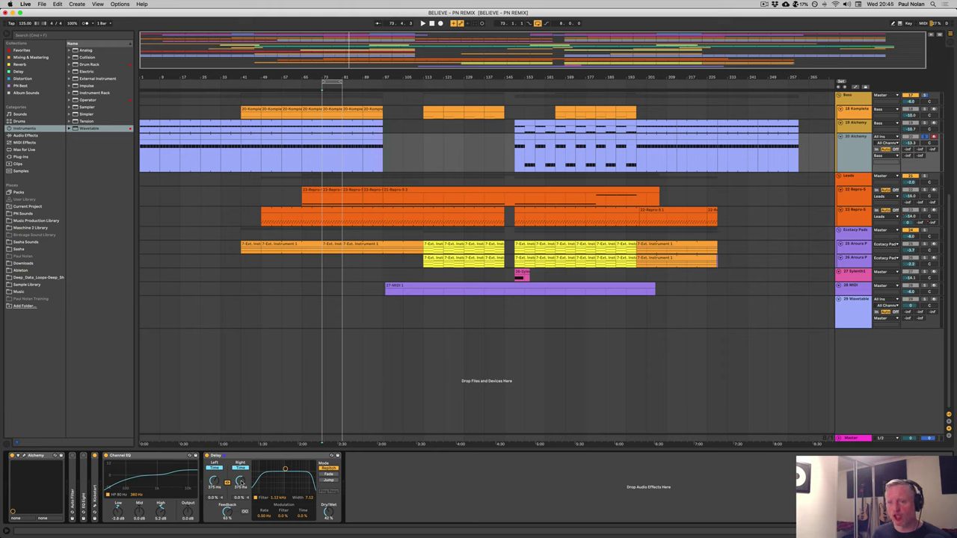
Play the loop to audition the linked Repitch delay times, with feedback raised to 70%, and stop playback.
key(space)
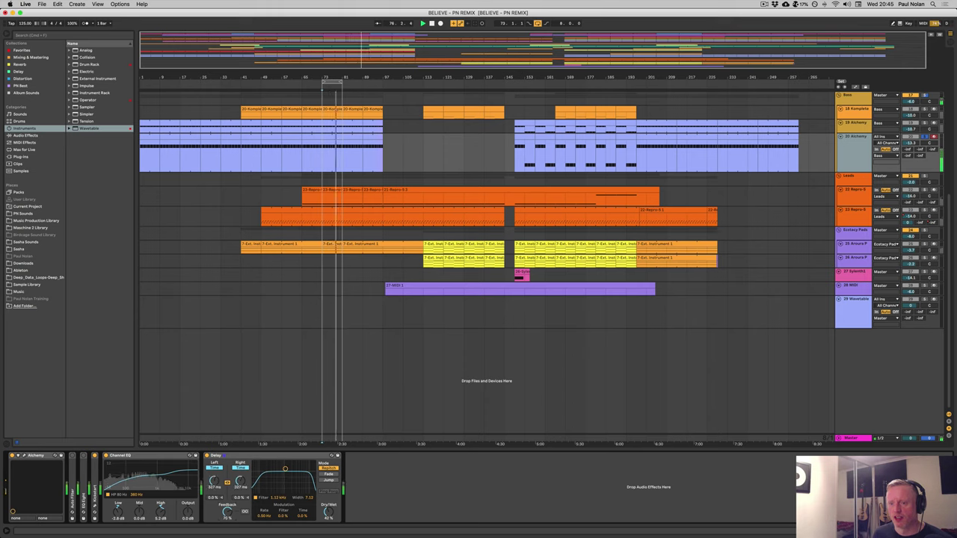
drag(228, 511, 234, 519)
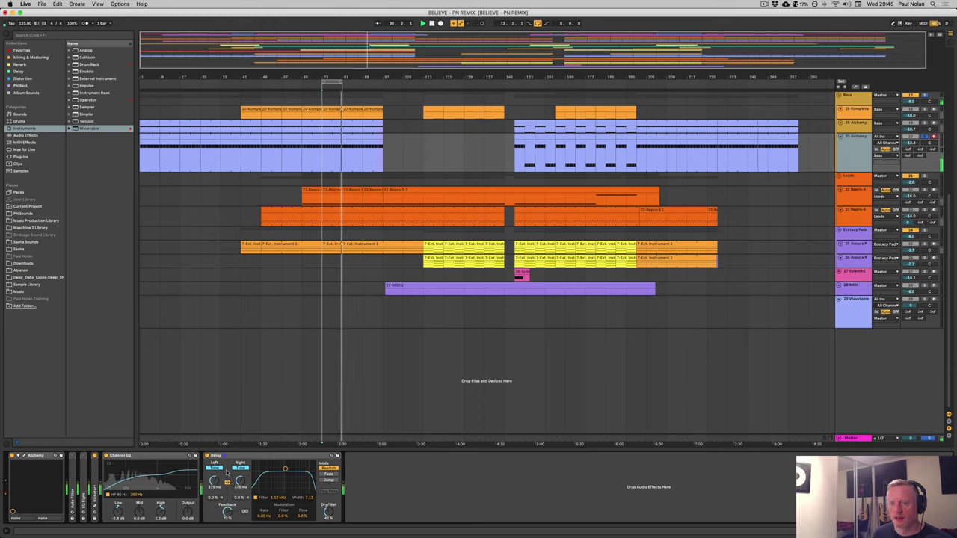
key(space)
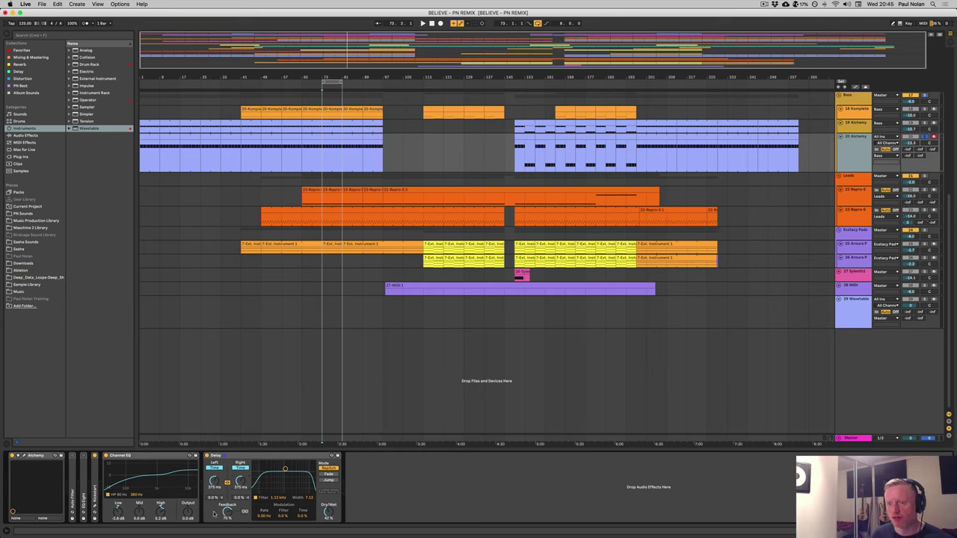
click(327, 492)
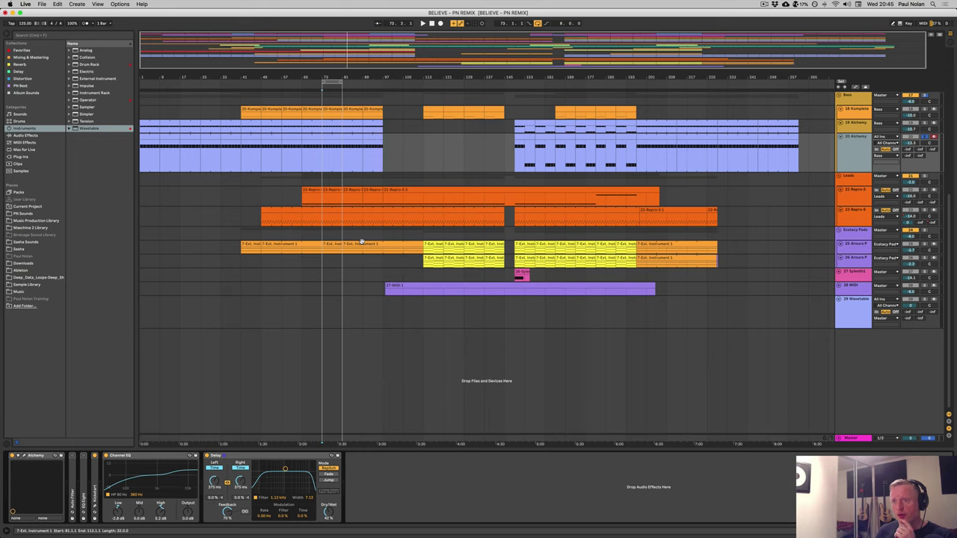
Select the 29 Wavetable track and expand its Wavetable device into the enlarged view showing both oscillators, envelopes and LFOs.
scroll(362, 243, up, 1)
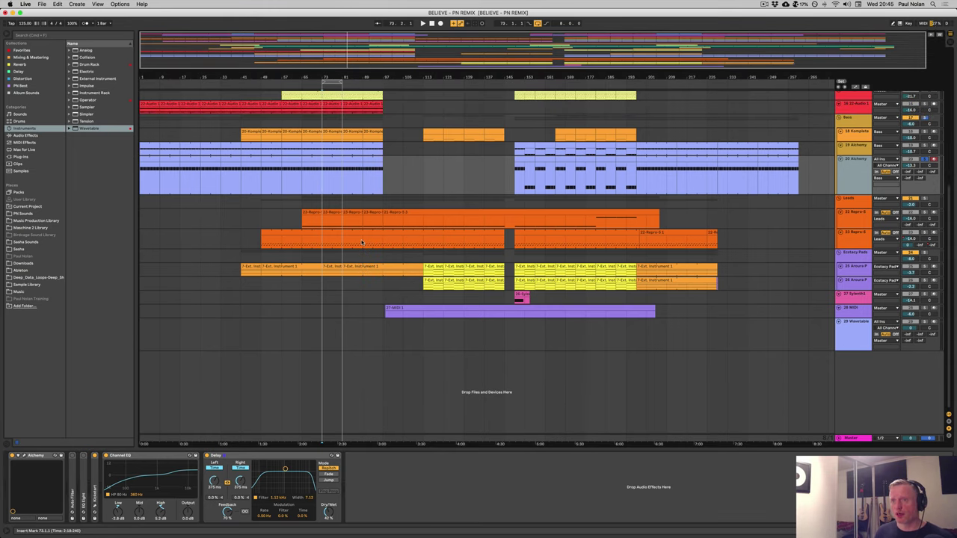
click(857, 329)
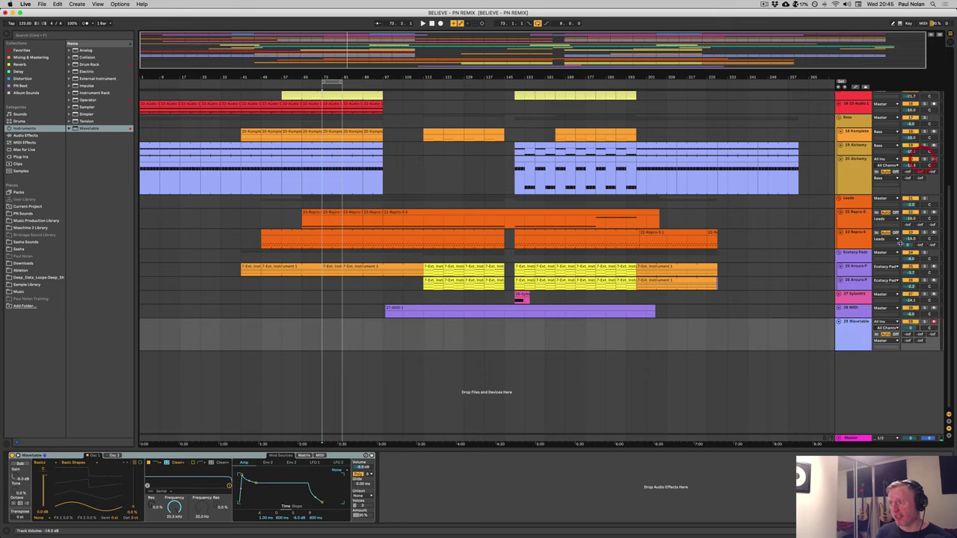
click(860, 335)
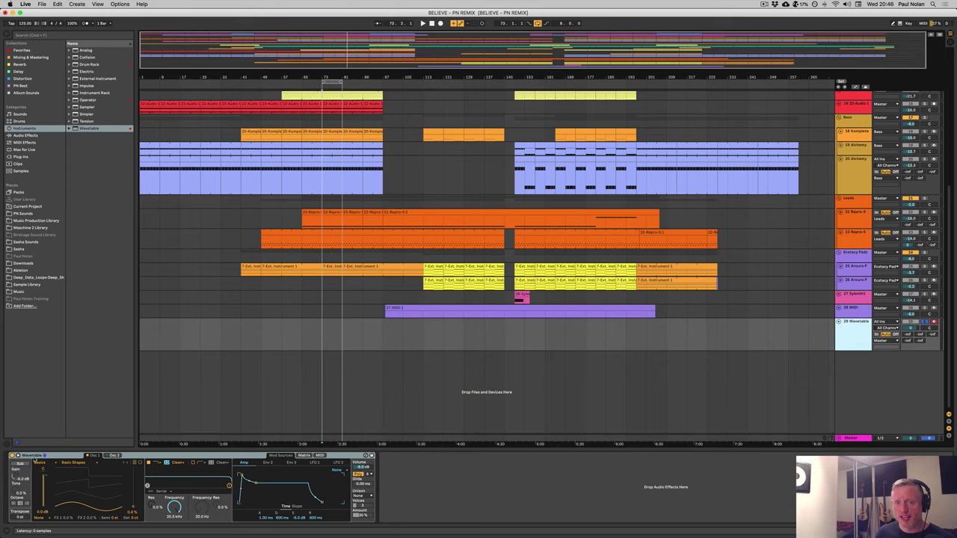
click(16, 455)
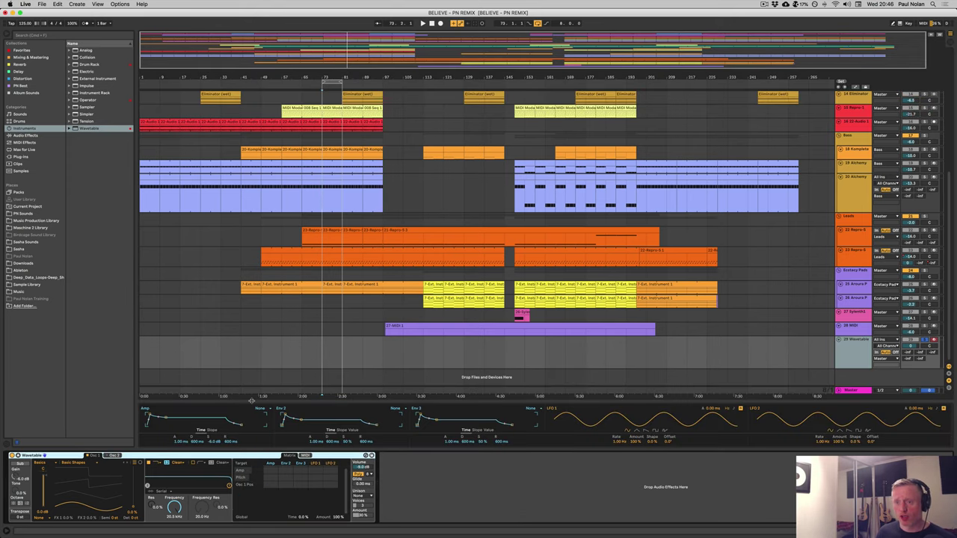
drag(252, 398, 248, 296)
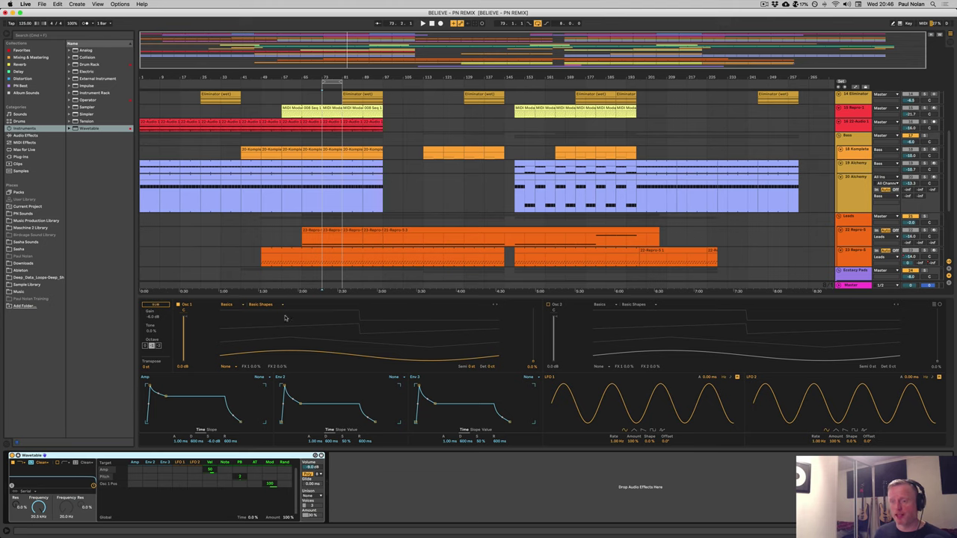
Select the 26 Aroura Pad track in Ecstacy Pads, loop its clip starting at bar 113 and play it.
scroll(351, 208, down, 3)
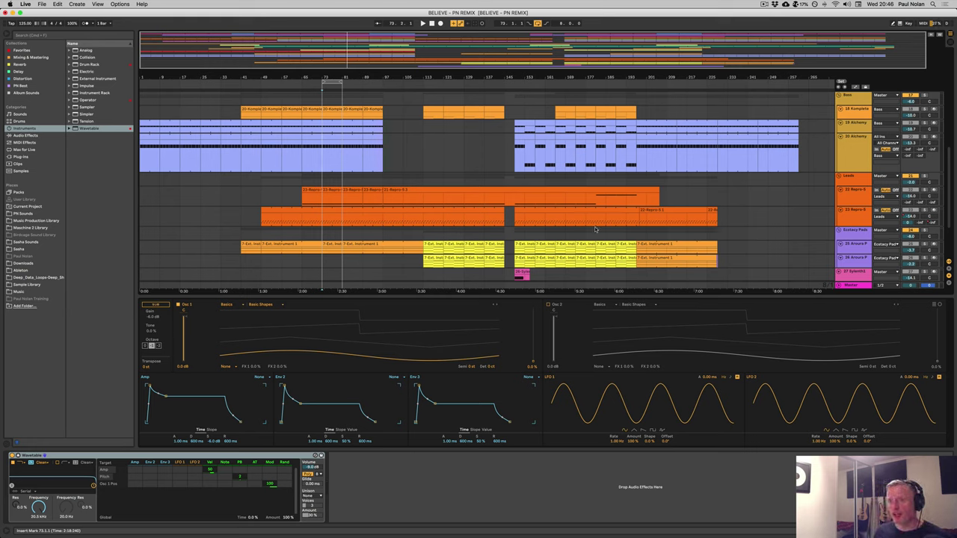
scroll(596, 229, down, 3)
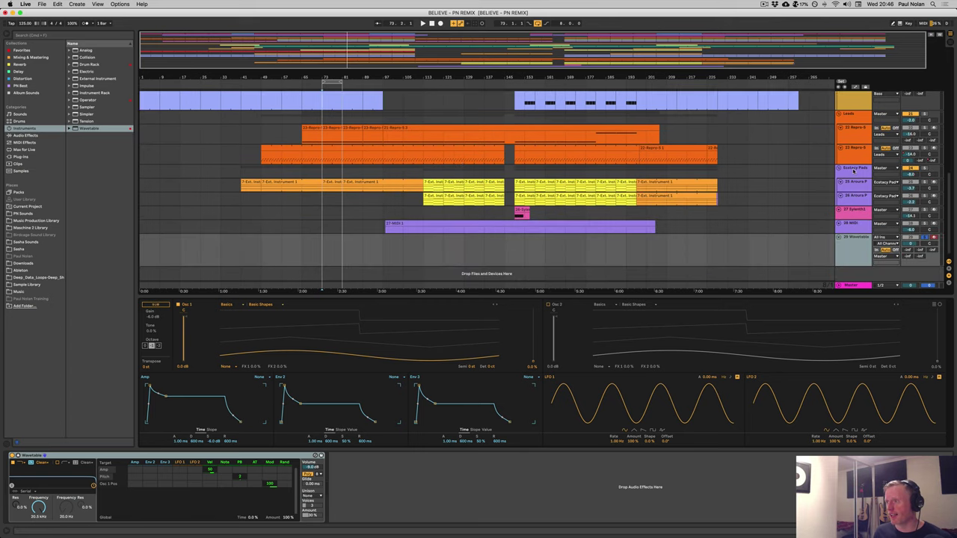
click(853, 172)
click(857, 347)
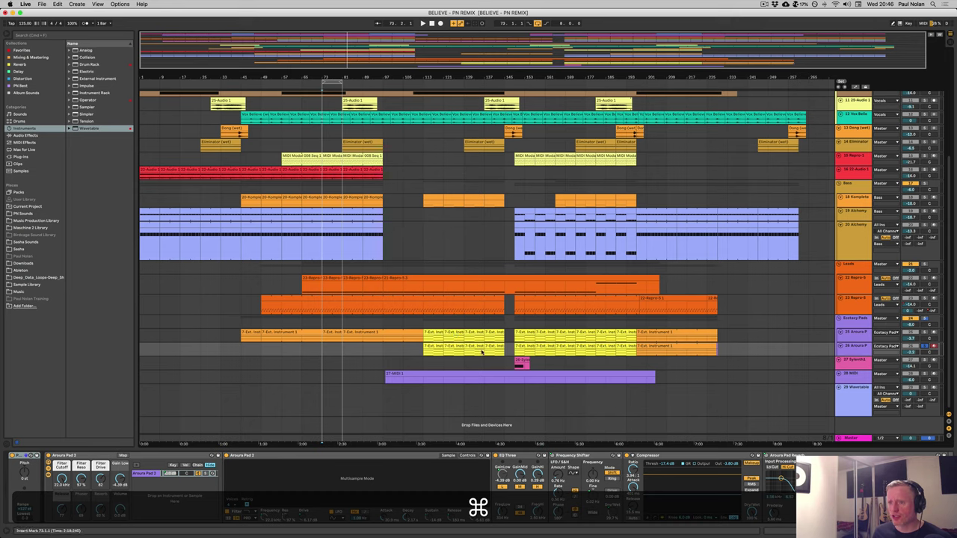
click(440, 348)
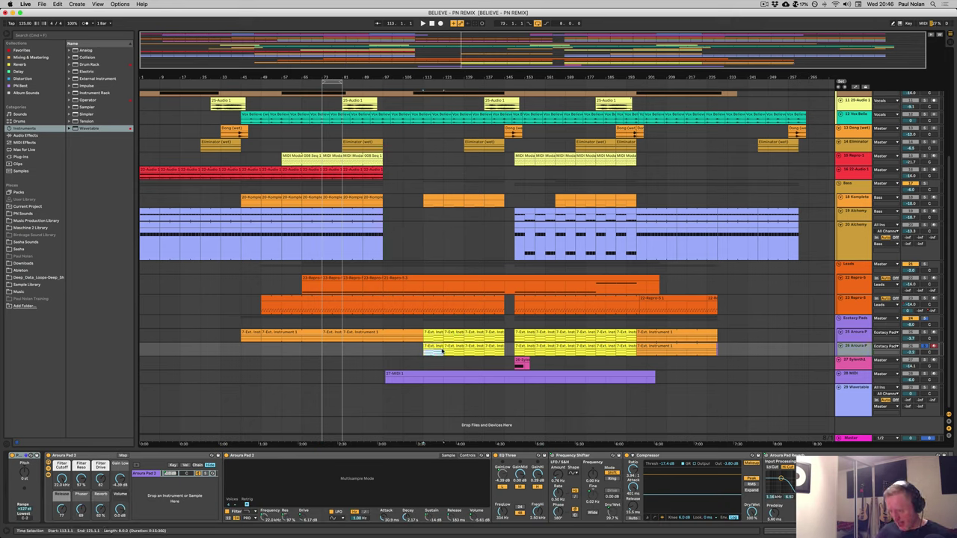
key(super+l)
key(space)
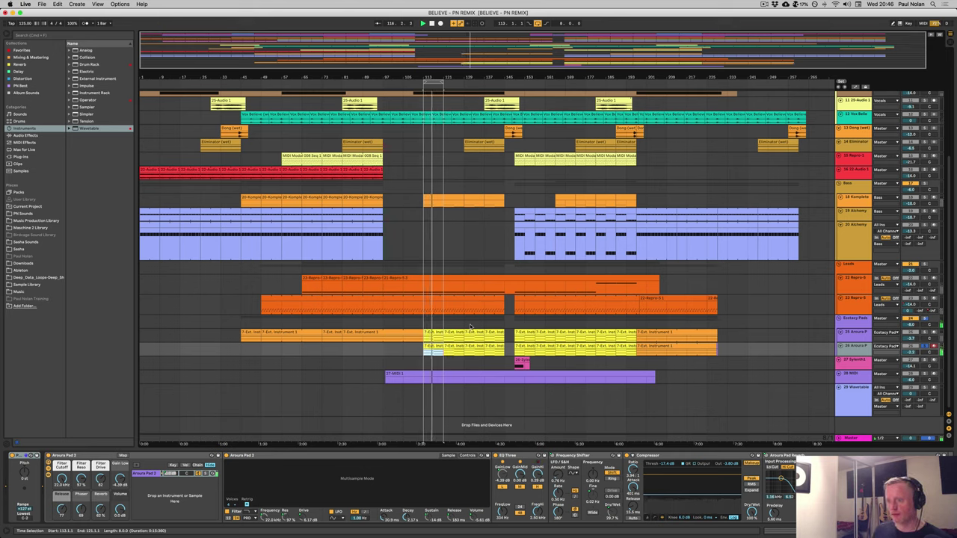
Set the arrangement's adaptive grid to Narrow and shorten the loop to four bars, from bar 113 to bar 117.
key(plus)
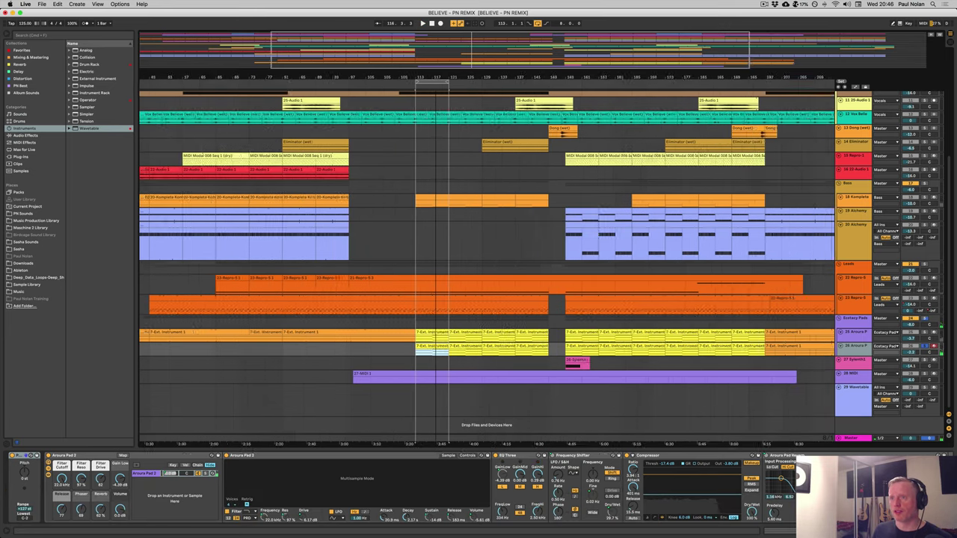
click(374, 82)
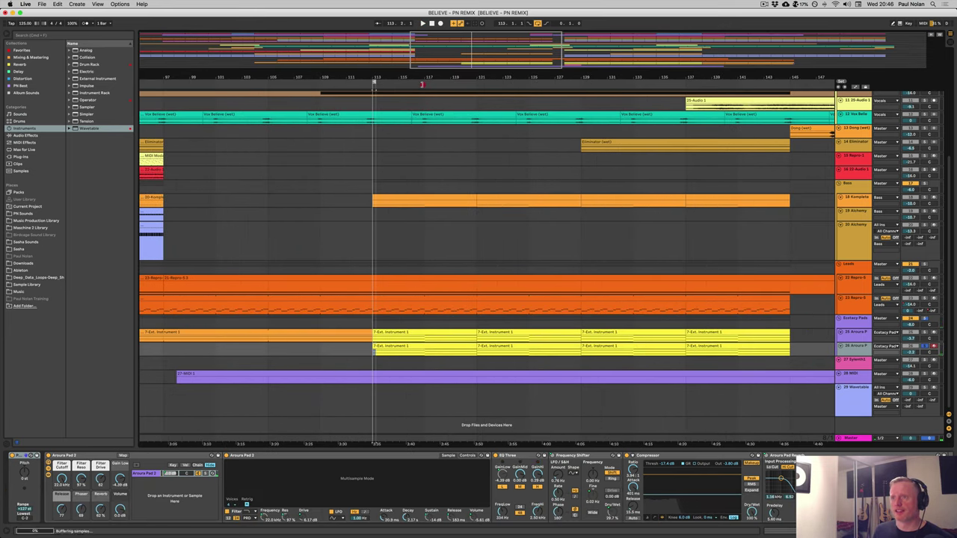
right_click(439, 184)
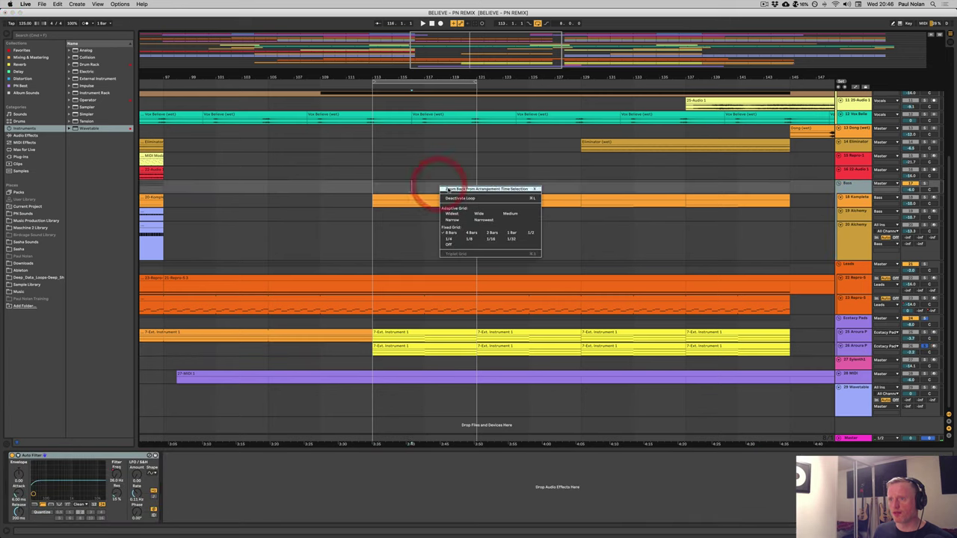
click(457, 222)
drag(476, 82, 429, 88)
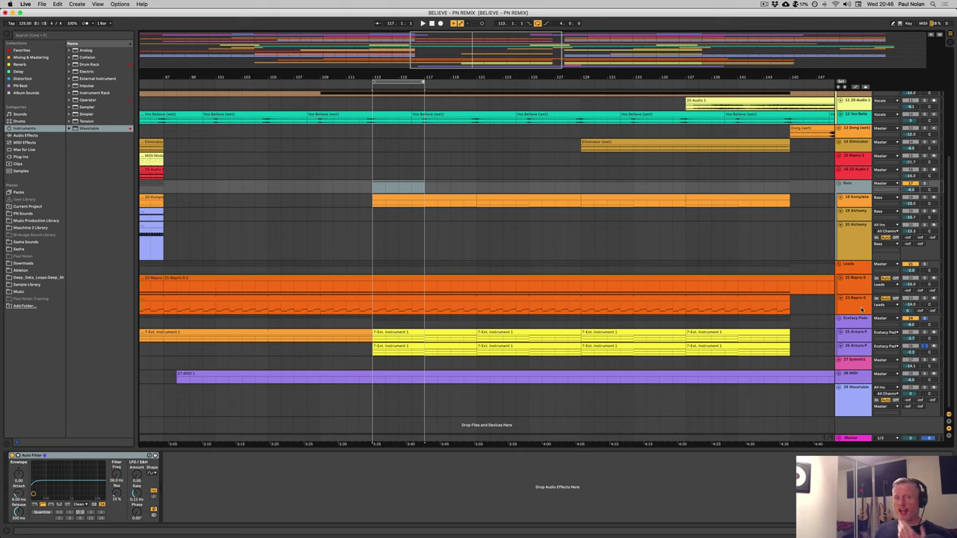
Freeze the 26 Aroura Pad track in the Ecstacy Pads group.
click(851, 352)
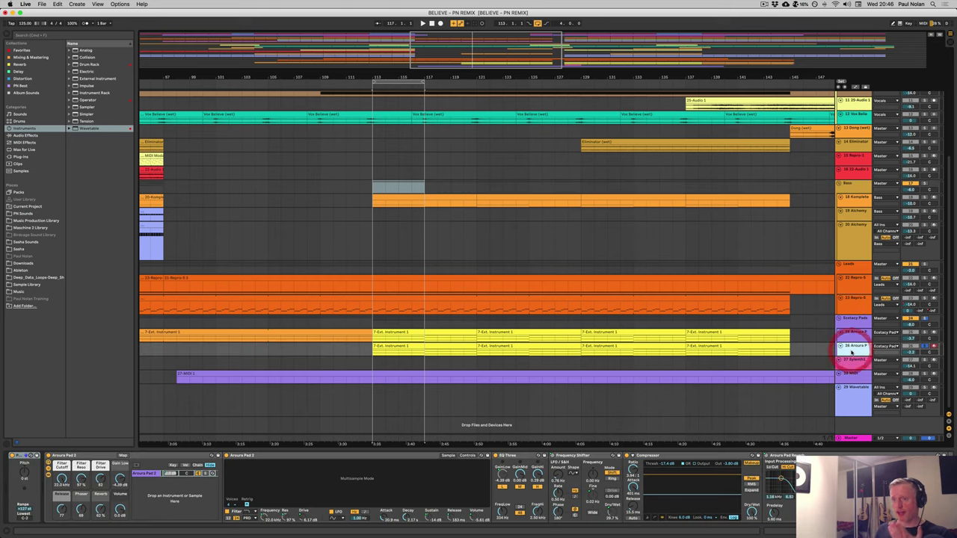
right_click(852, 353)
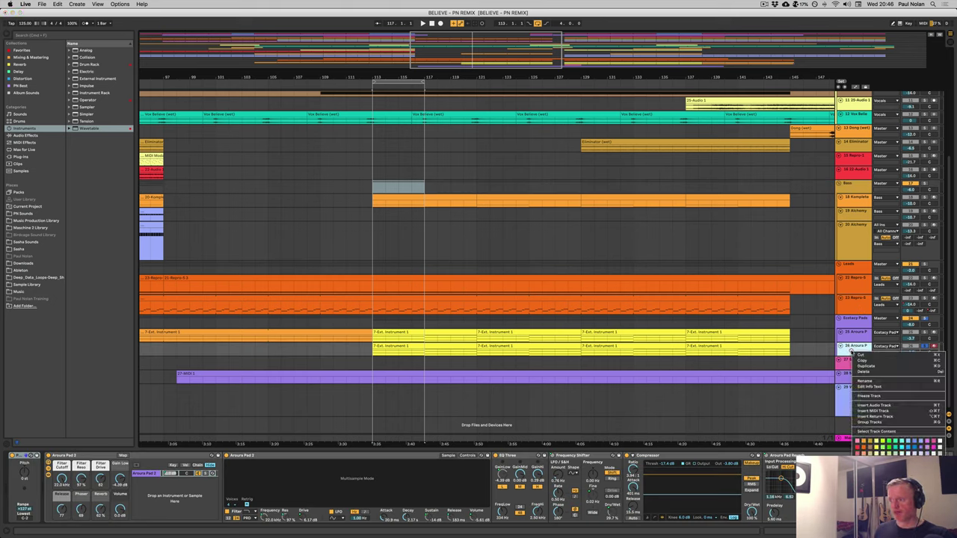
click(862, 397)
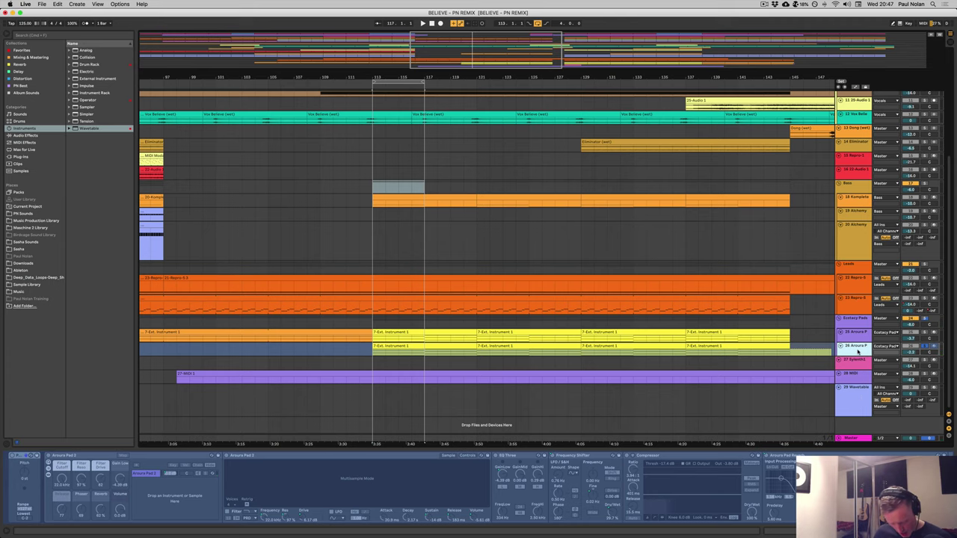
Insert an audio track below the frozen pad track and copy the frozen clip at bar 113 onto it, trimmed to end at bar 117.
key(super+t)
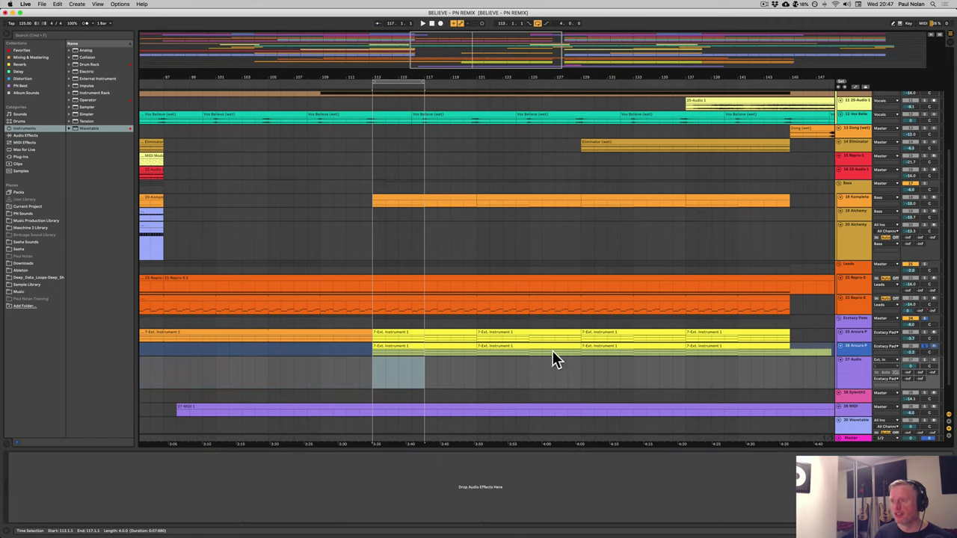
click(673, 362)
drag(406, 346, 406, 364)
drag(473, 360, 421, 359)
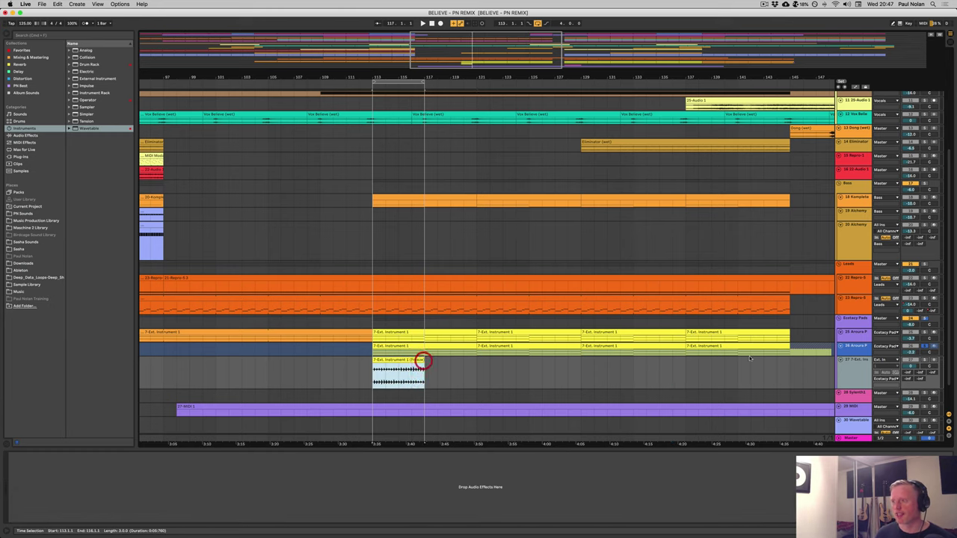
Solo the new audio track, audition the frozen pad audio and select its clip.
click(919, 354)
key(space)
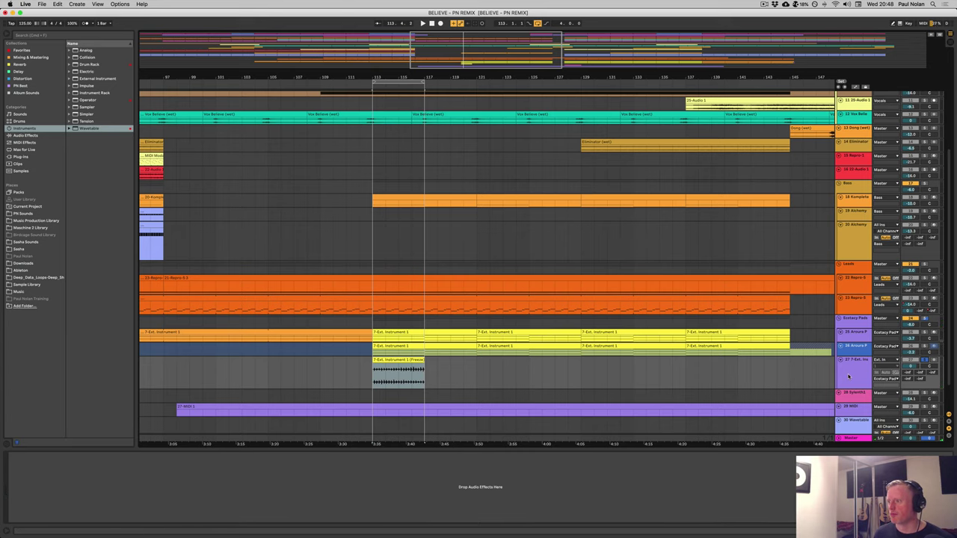
click(848, 376)
click(391, 360)
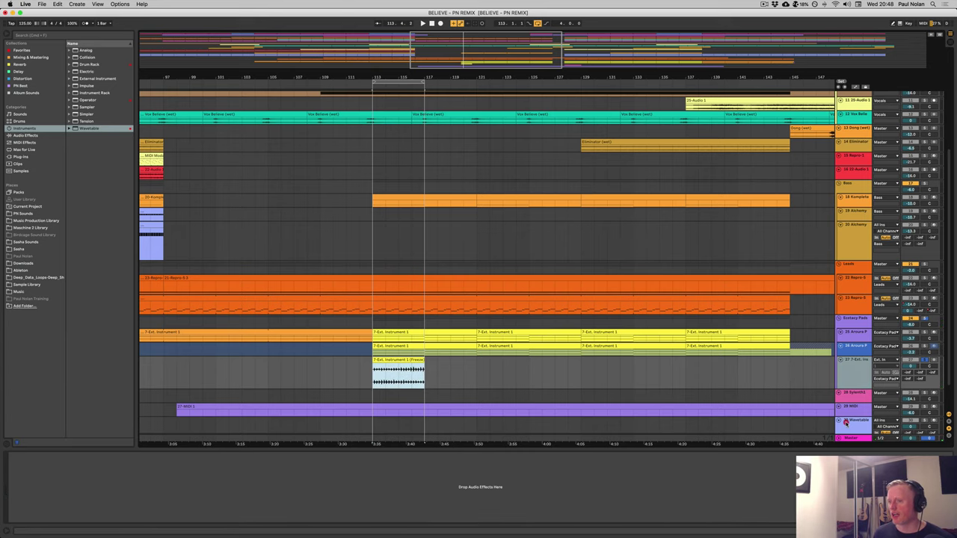
Load the frozen pad audio clip into Osc 1 of the 30 Wavetable track's Wavetable device as a user wavetable.
click(846, 421)
click(362, 256)
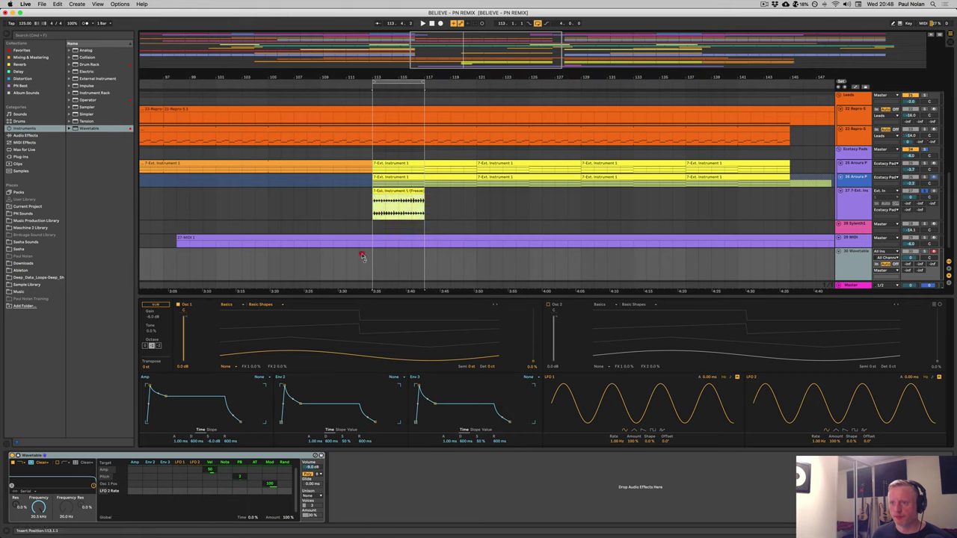
drag(399, 204, 346, 333)
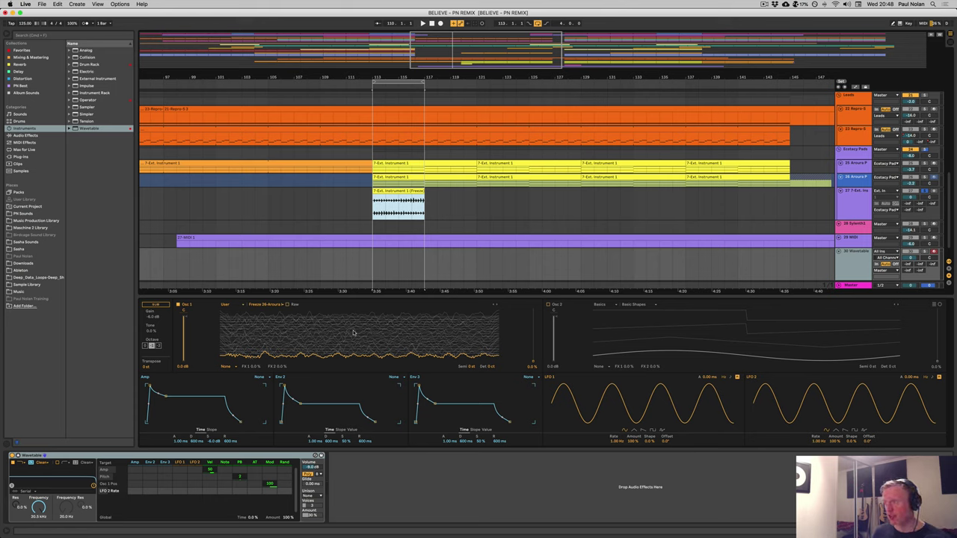
Compare Osc 1's user wavetable with Raw mode on and off, leaving Raw off.
click(287, 305)
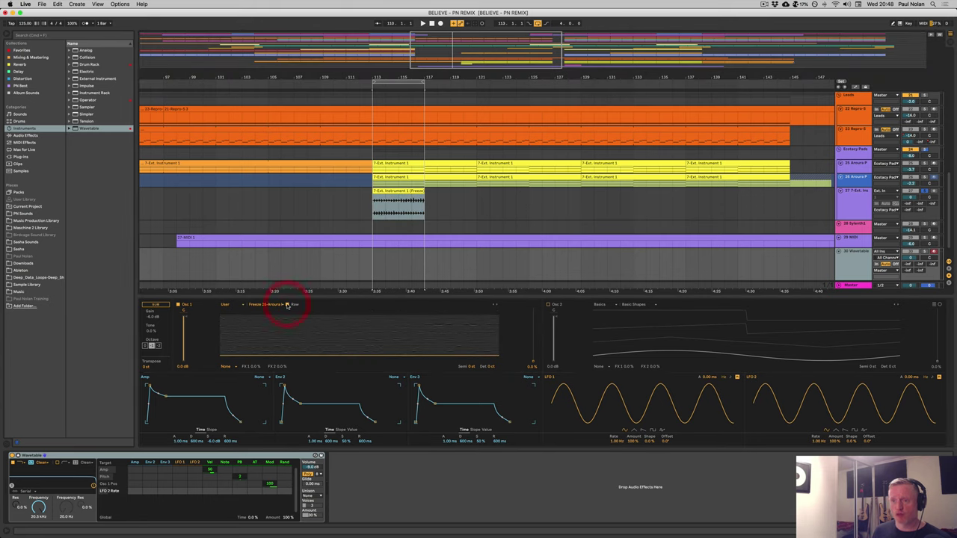
click(287, 305)
click(287, 305)
click(288, 305)
click(287, 305)
click(287, 306)
click(287, 305)
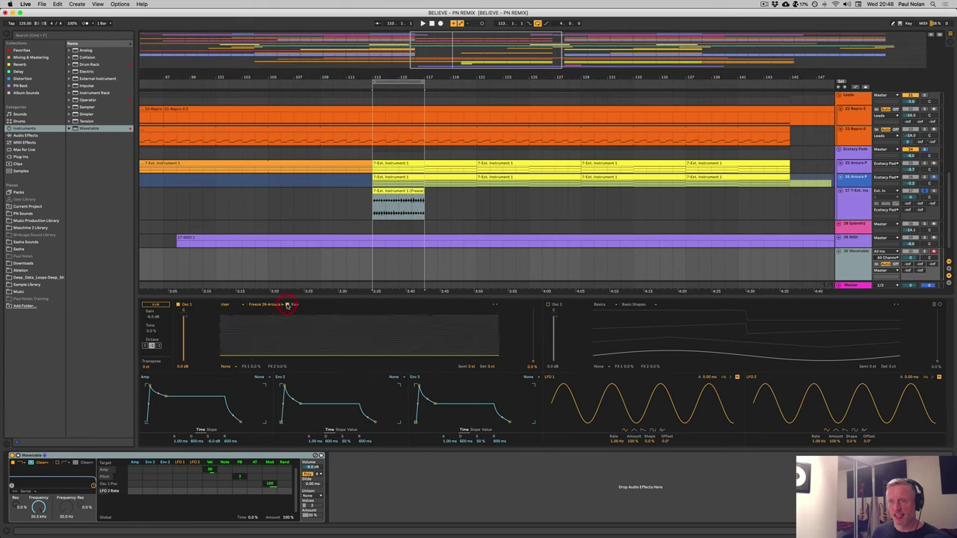
click(287, 306)
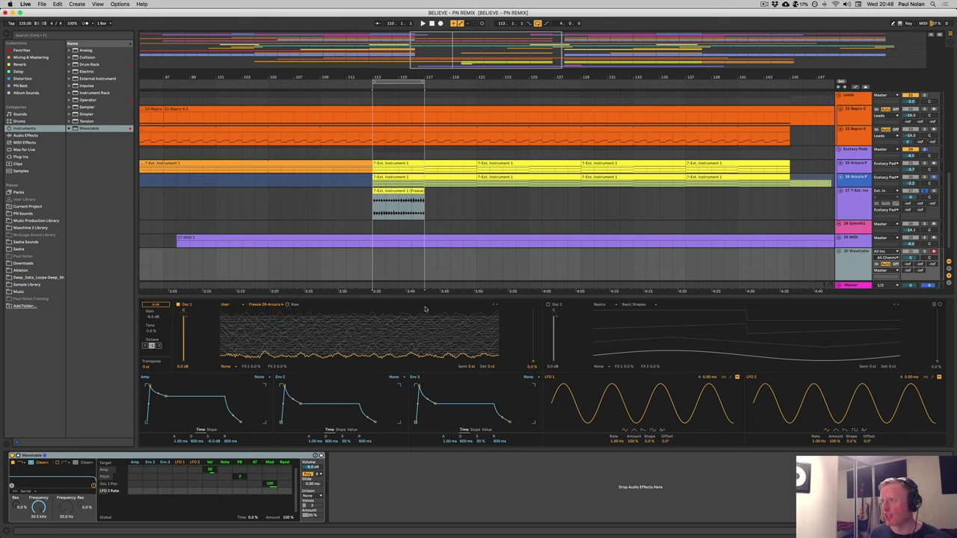
Solo the 30 Wavetable track and set Osc 1 to -12 semitones with a wavetable position of 70%.
click(862, 259)
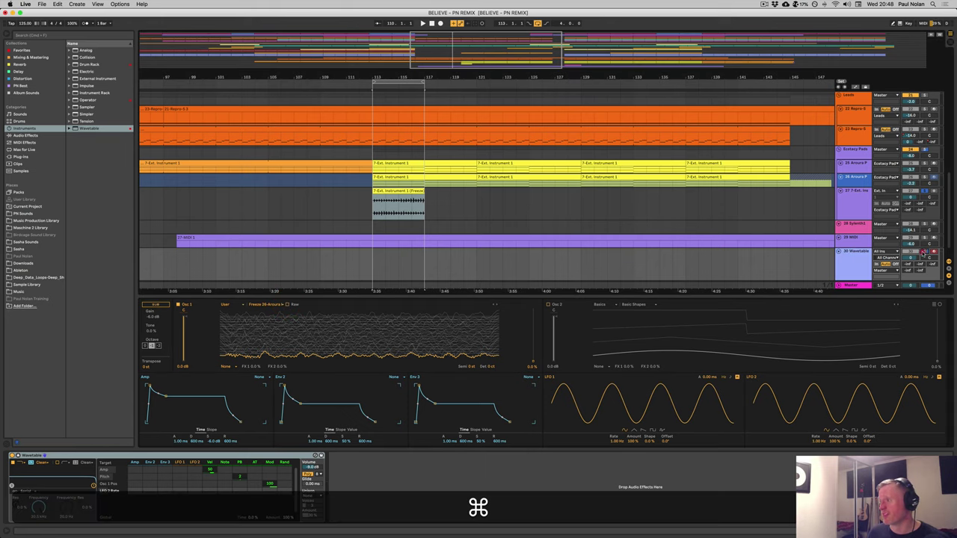
click(864, 270)
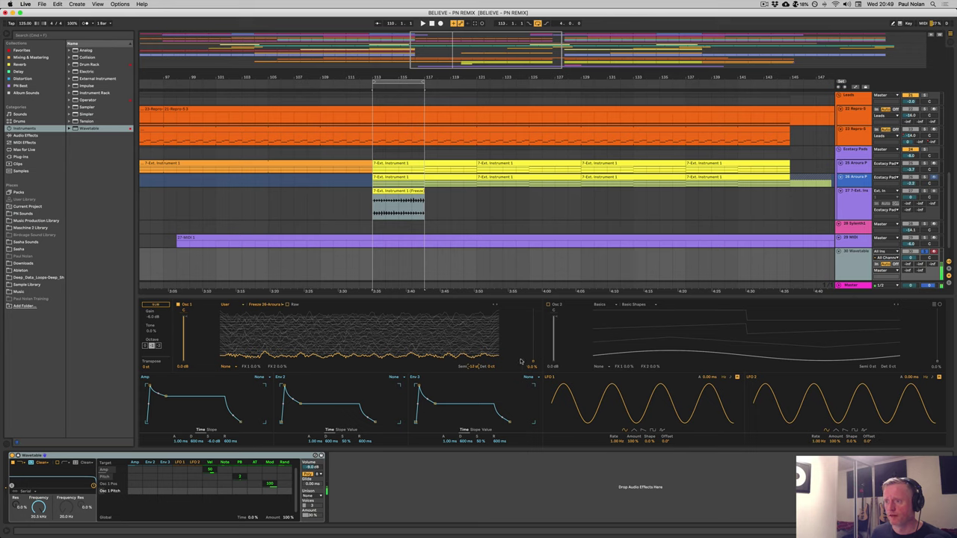
drag(532, 363, 533, 322)
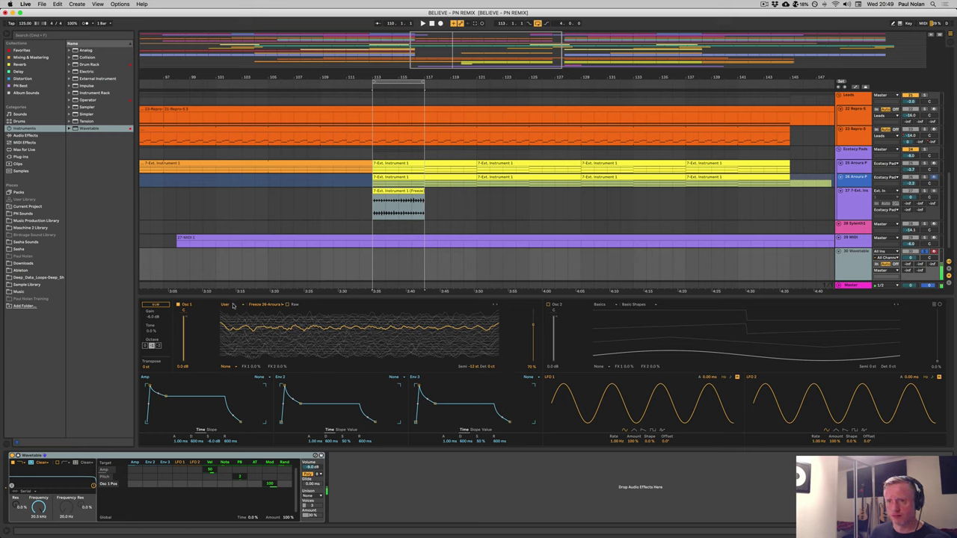
Try the Fm oscillator effect on Osc 1, adjusting its tune and amount.
click(226, 366)
click(233, 380)
drag(255, 366, 279, 364)
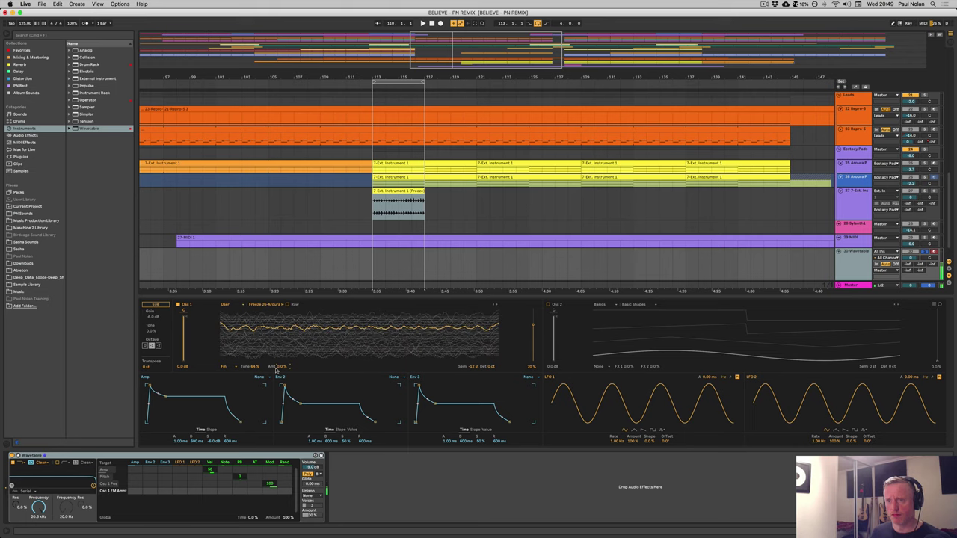
drag(260, 370, 260, 362)
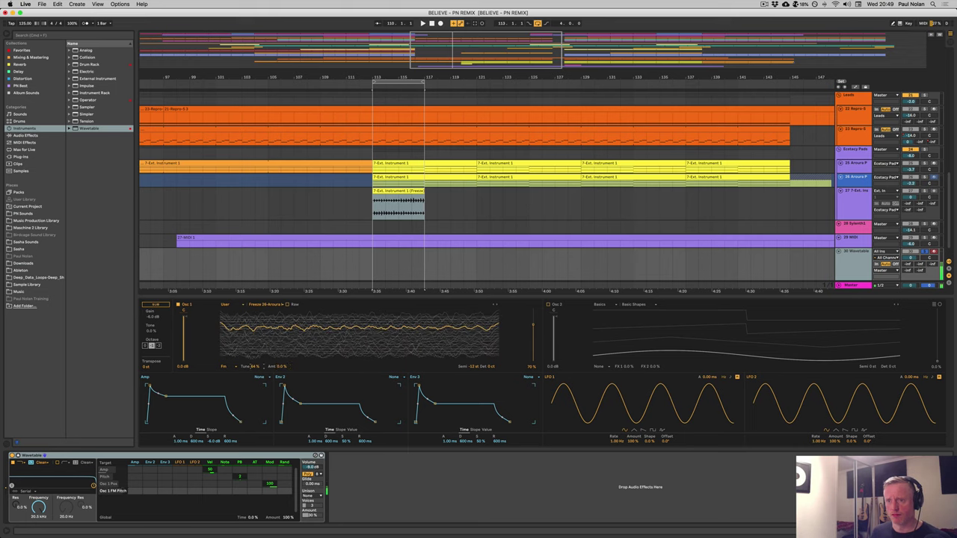
Set Osc 1's oscillator effect to Classic.
click(224, 366)
click(236, 383)
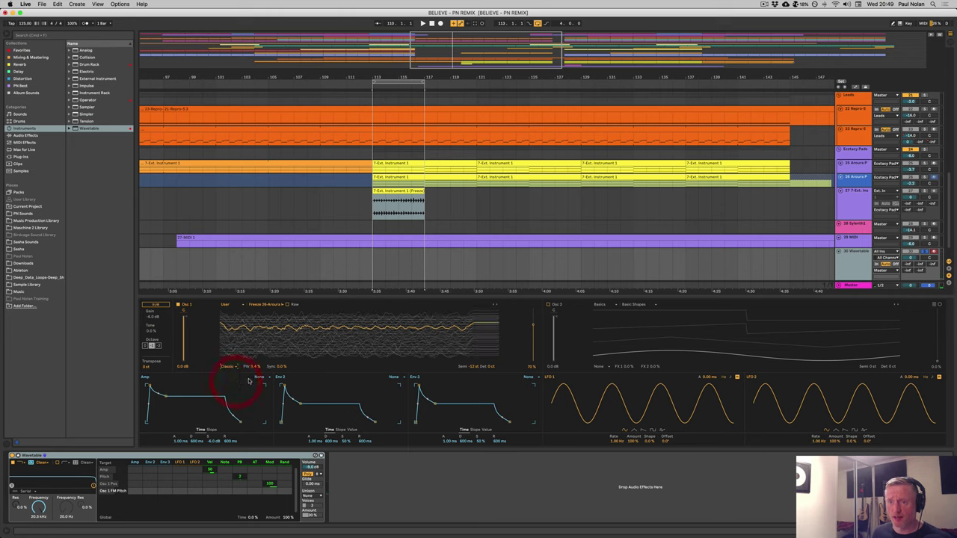